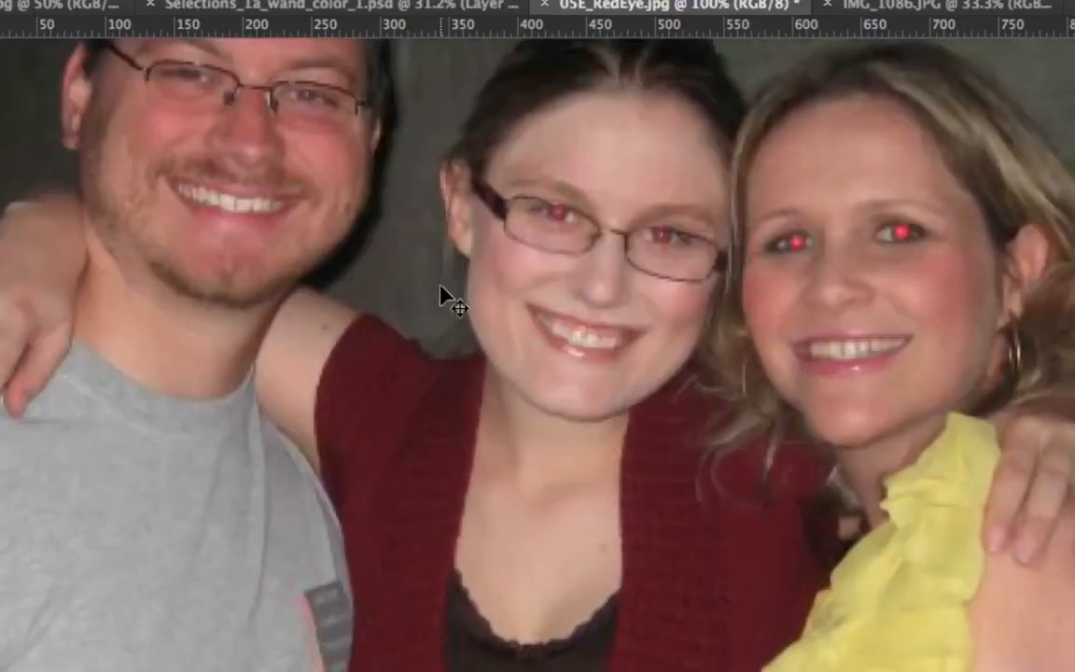
Remove the red-eye from both eyes of the middle woman and the blonde woman using the Red Eye Tool.
left_click_drag(557, 160, 373, 376)
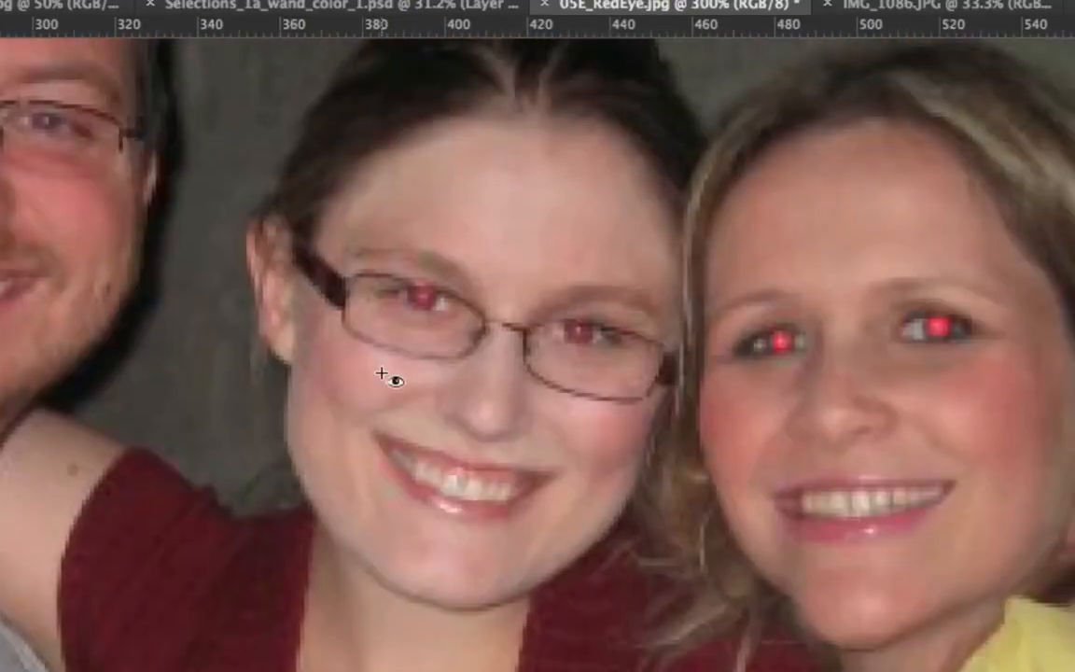
left_click(426, 297)
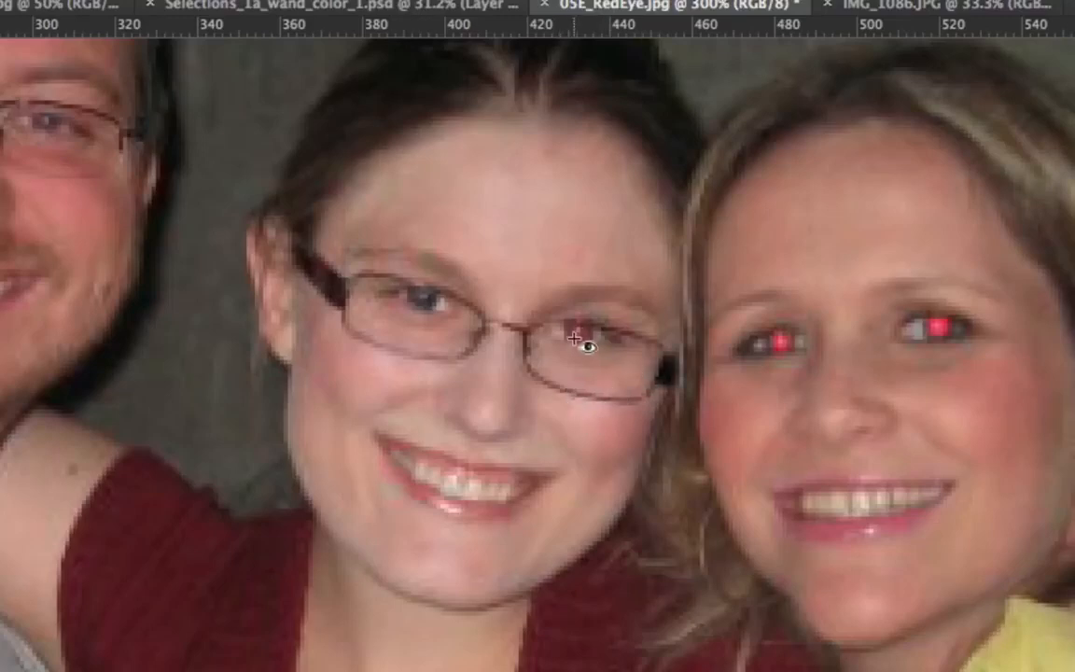
left_click(608, 356)
left_click(578, 327)
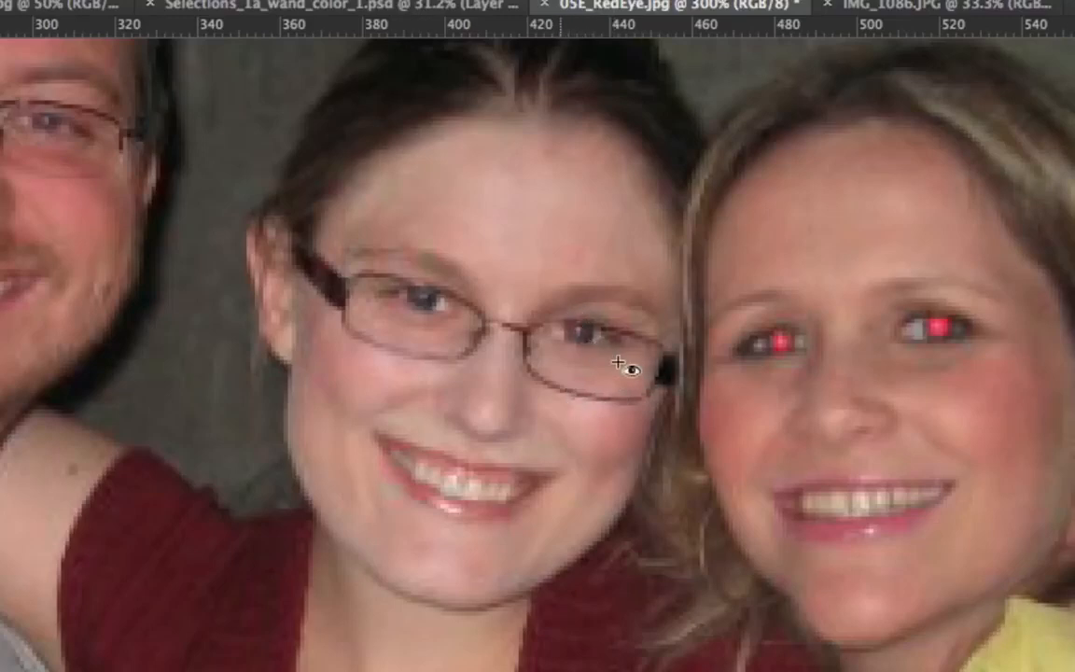
left_click(782, 345)
left_click(936, 327)
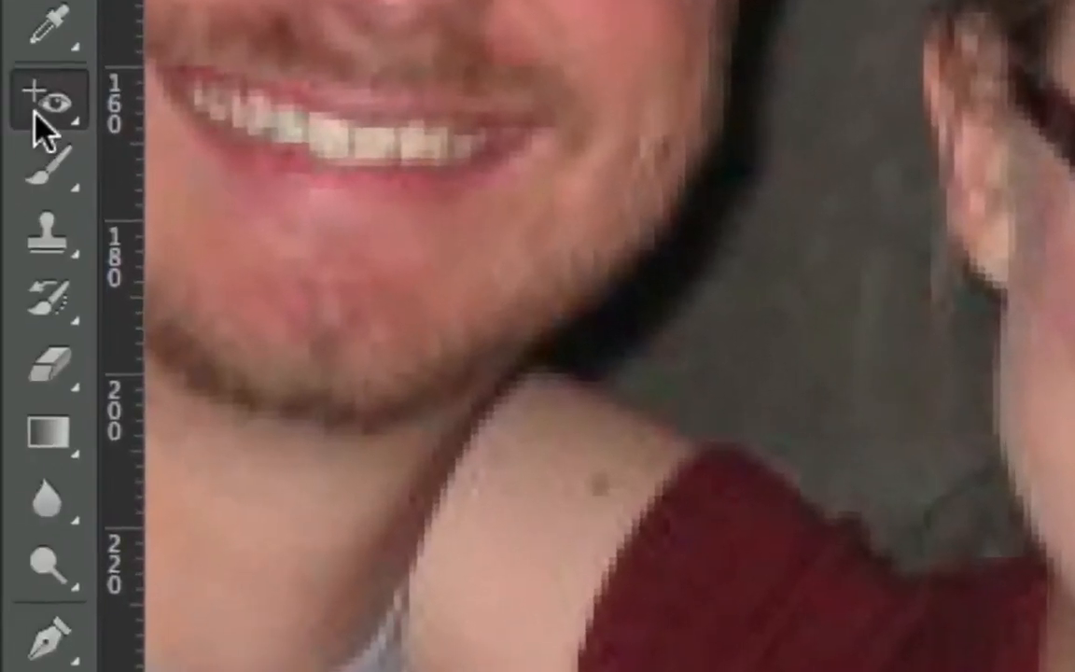
Close 05E_RedEye.jpg without saving and bring up 5 CowFix_patchTools.jpg with the Spot Healing Brush active.
left_click(36, 110)
left_click(206, 108)
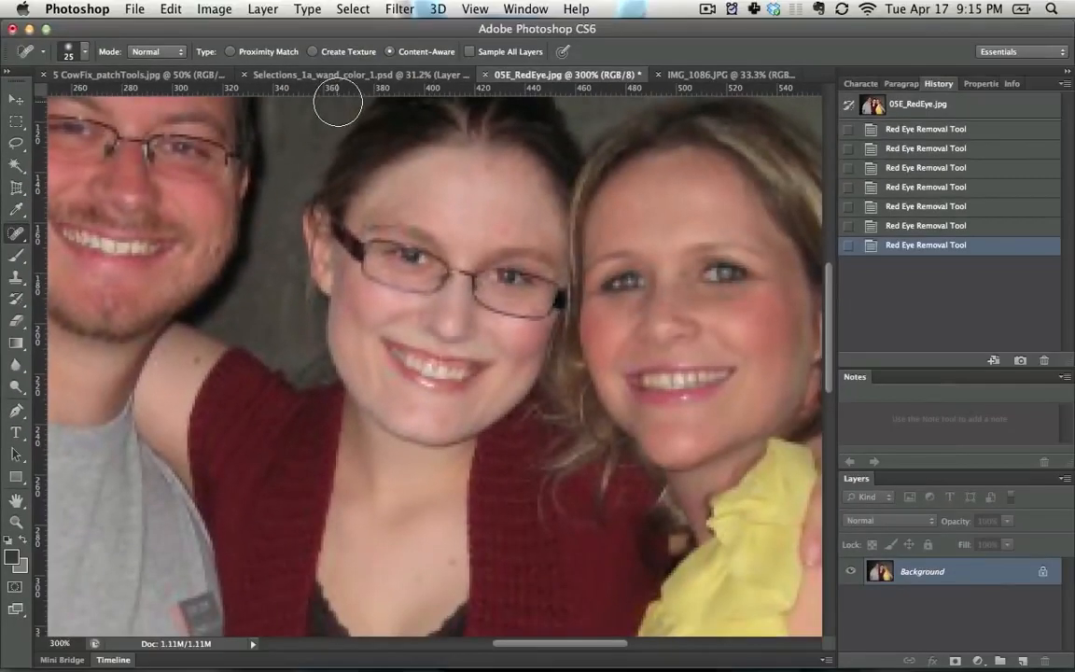
key("super+w")
left_click(476, 255)
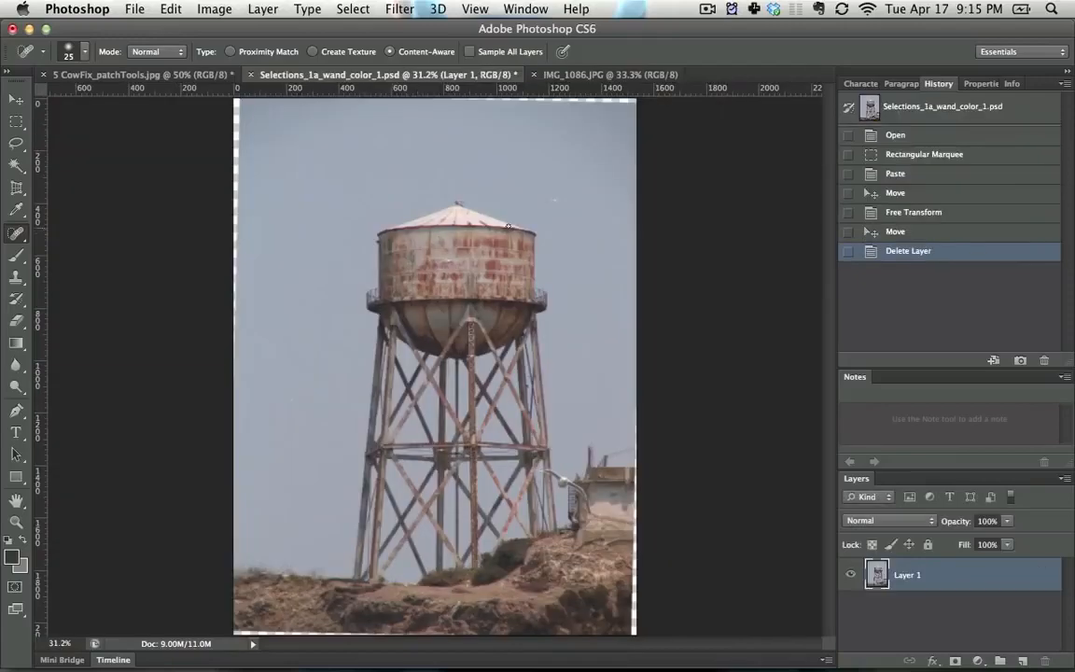
left_click(156, 72)
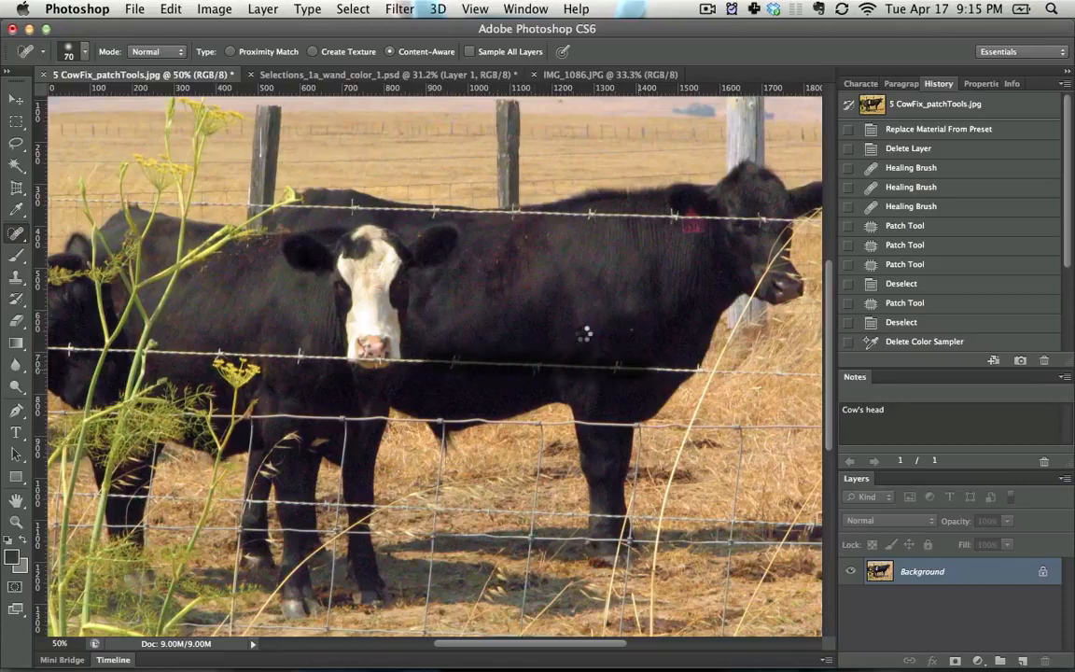
Paint out the lower barbed wire where it crosses the rear black cow's belly with the Spot Healing Brush.
right_click(471, 358)
left_click(459, 368)
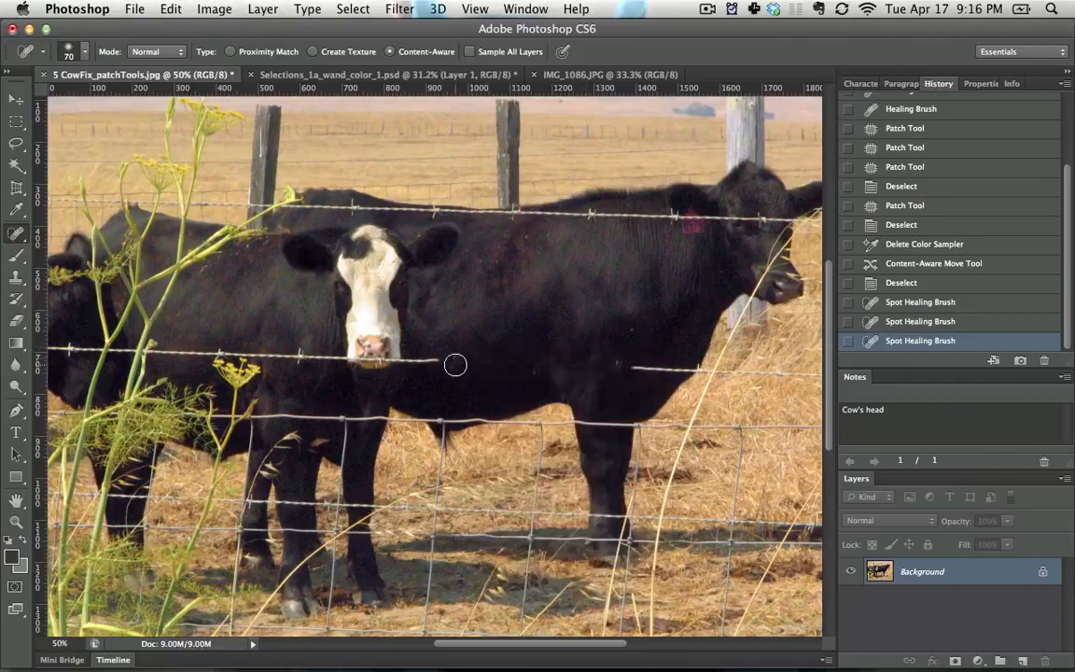
left_click(554, 366)
Enlarge the Spot Healing Brush to 175 px.
key("]")
key("]")
key("]")
key("]")
key("]")
key("]")
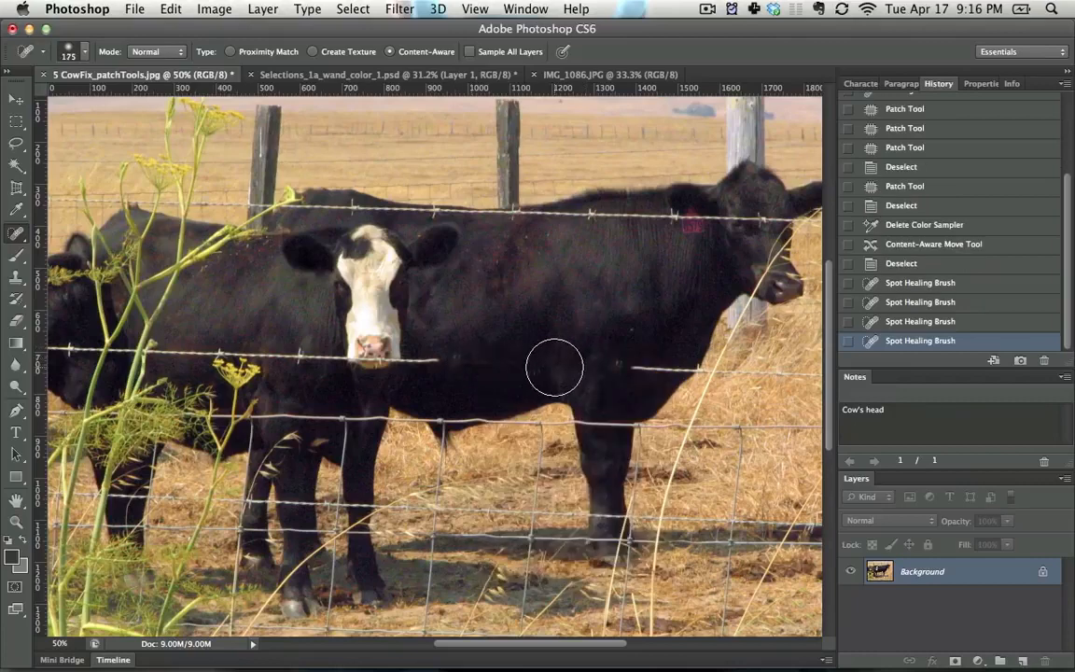
Launch Mouseposé 3 and return to the cow image in Photoshop.
key("super+space")
type("mou")
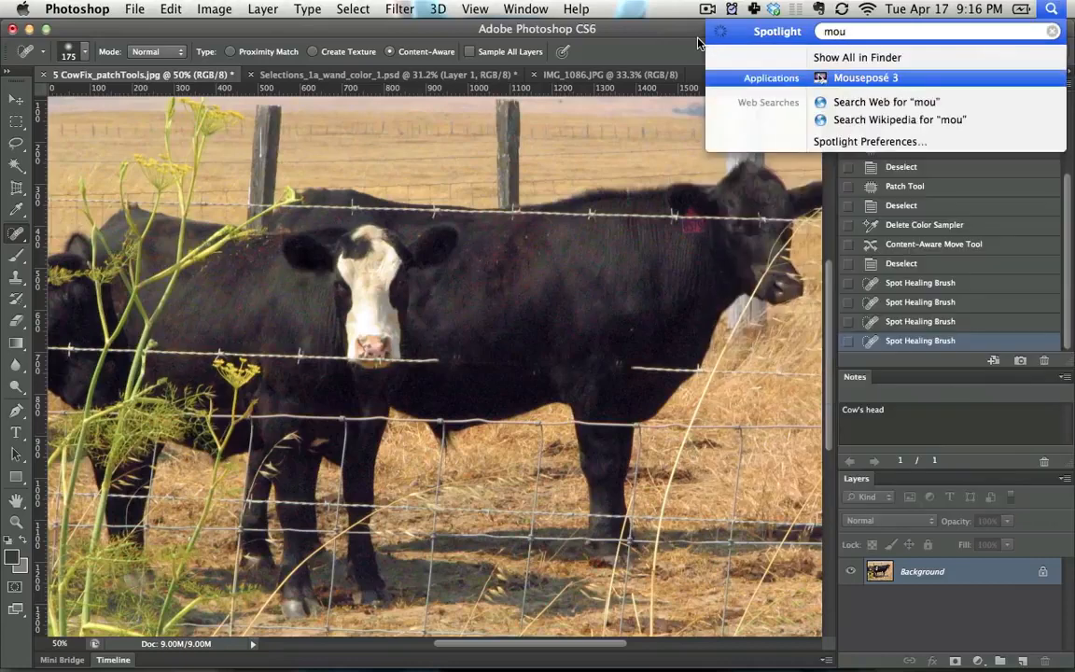
key("Return")
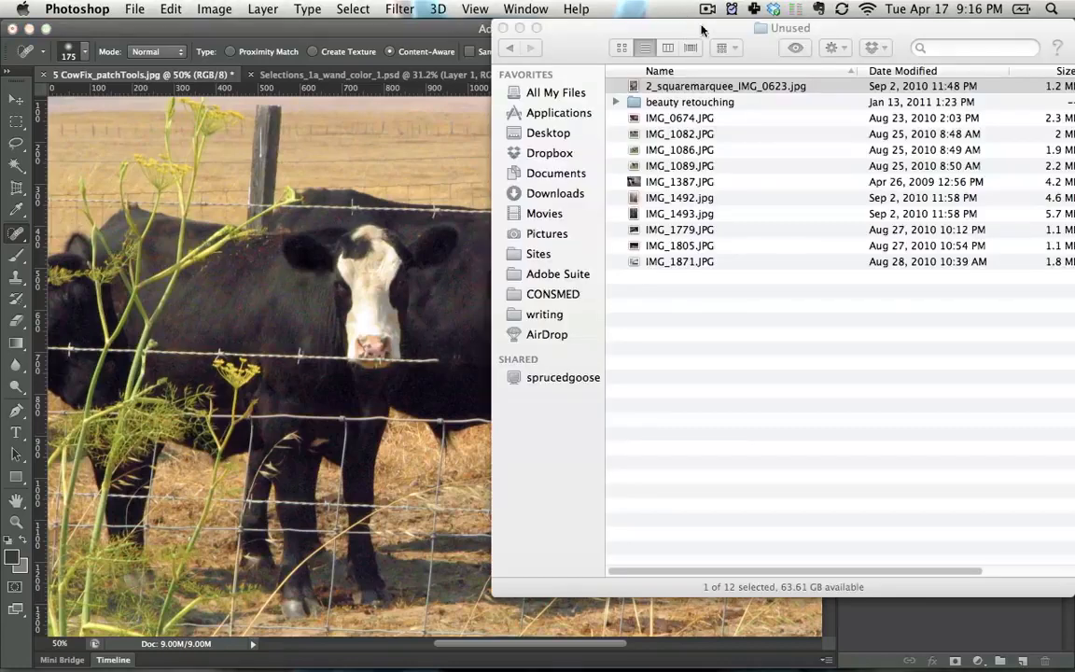
left_click(488, 160)
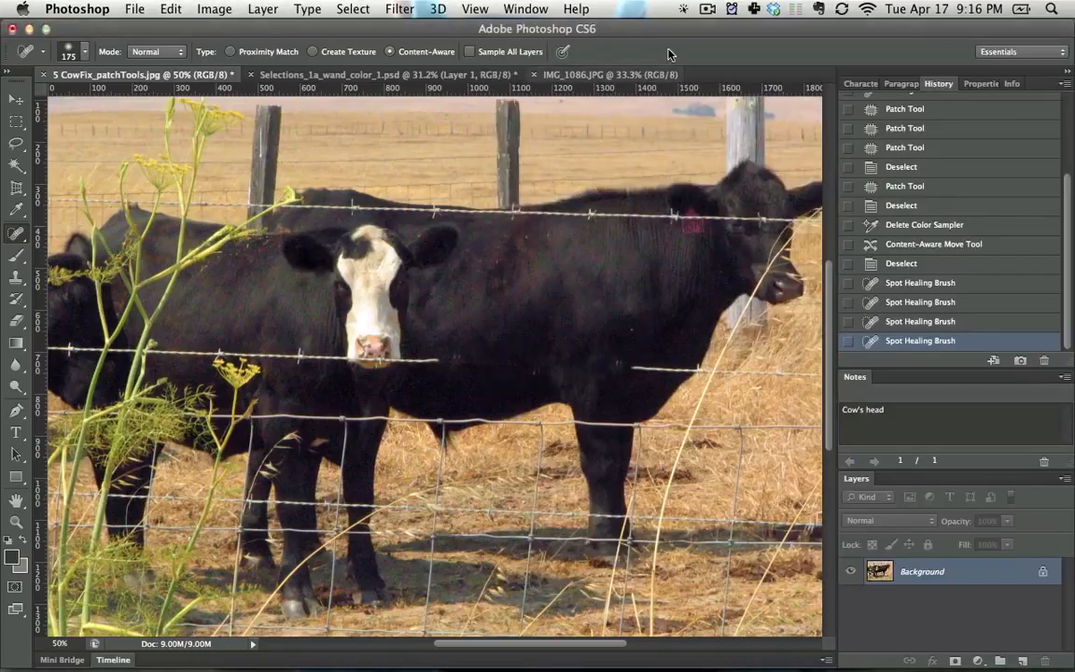
Turn on the Keystrokes display in Mouseposé, toggling the Mouseposé Effect on and back off.
left_click(684, 8)
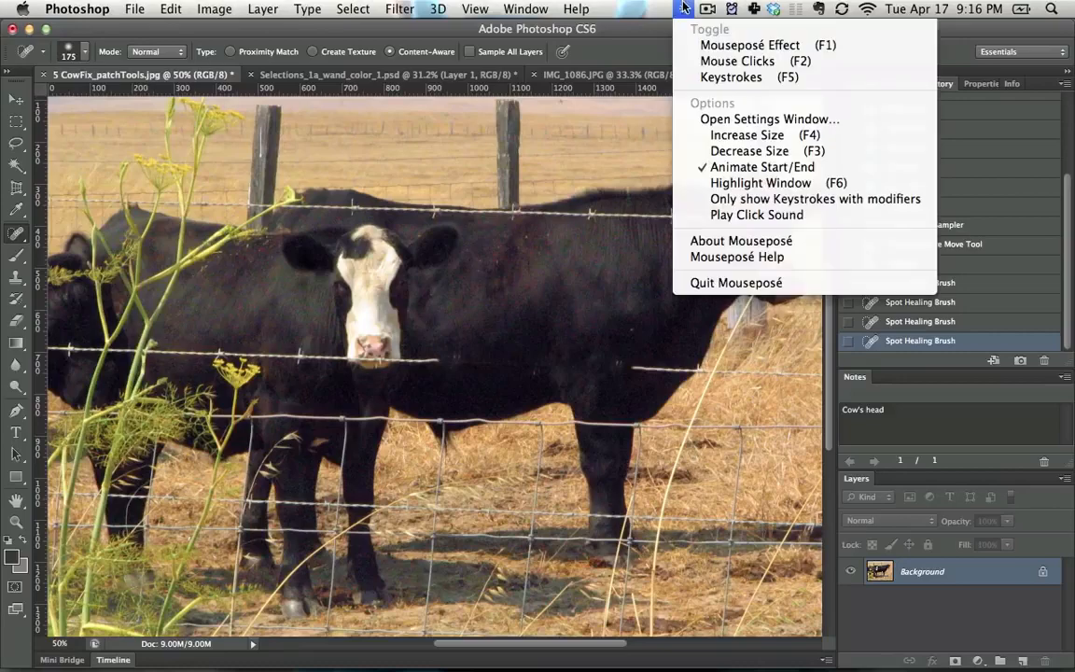
left_click(731, 48)
left_click(684, 8)
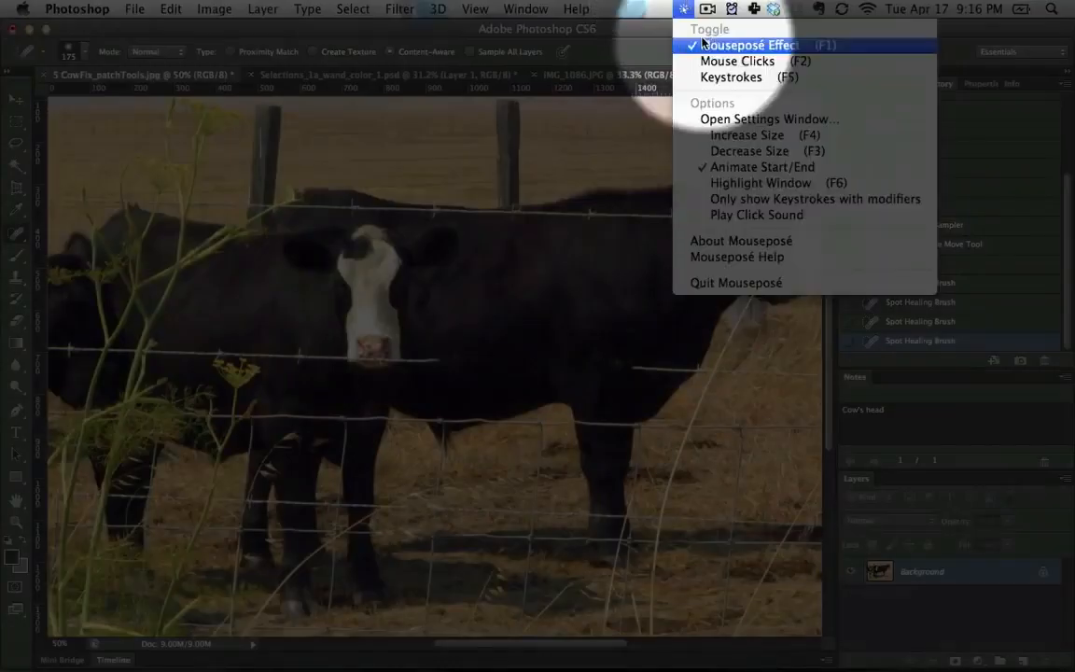
left_click(731, 77)
left_click(684, 8)
left_click(715, 46)
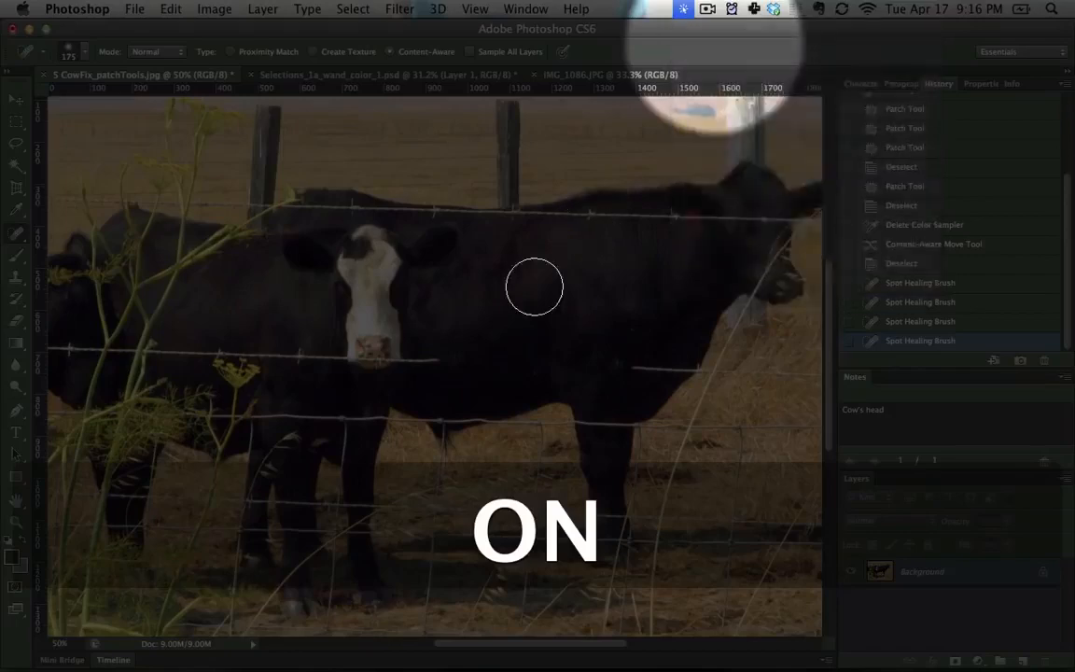
Enlarge the Spot Healing Brush to 400 px.
key("bracketright")
key("bracketright")
key("bracketright")
key("bracketright")
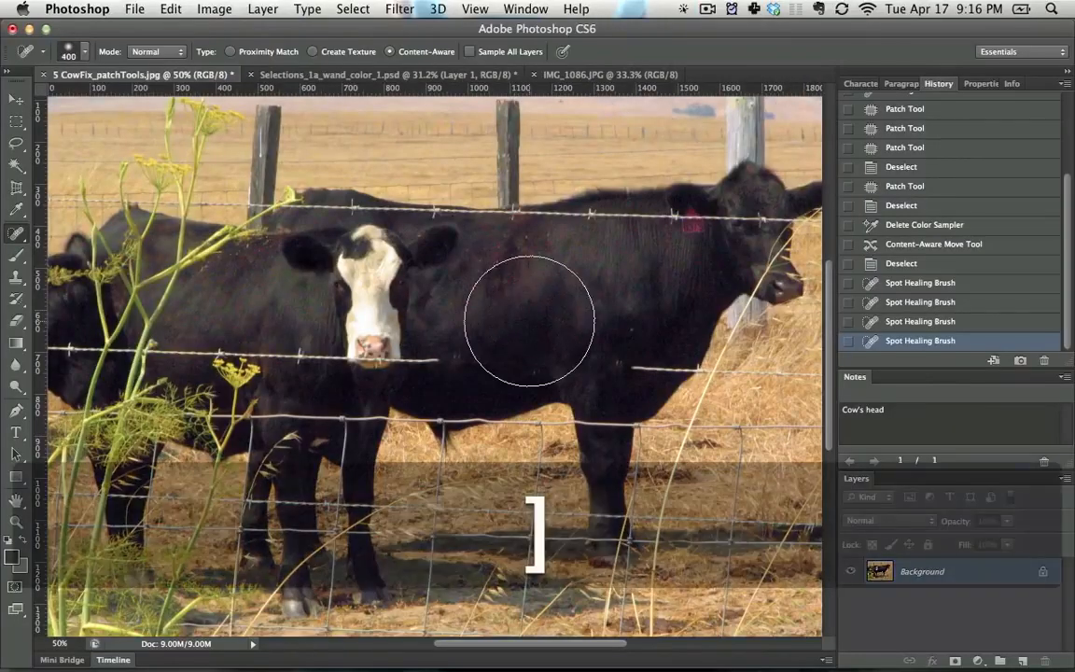
Shrink the Spot Healing Brush to 90 px and paint over the upper wire between two barbs on the rear cow's back.
key("bracketleft")
key("bracketleft")
key("bracketleft")
key("bracketleft")
key("bracketleft")
key("bracketleft")
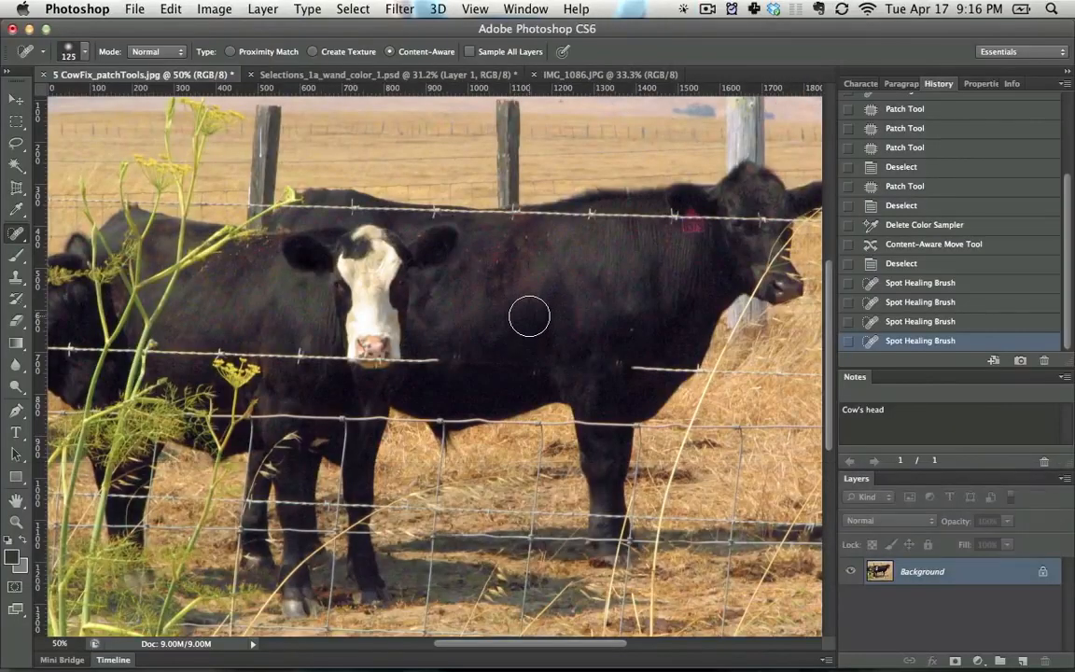
key("bracketleft")
key("bracketleft")
key("bracketleft")
key("bracketleft")
left_click_drag(598, 217, 666, 218)
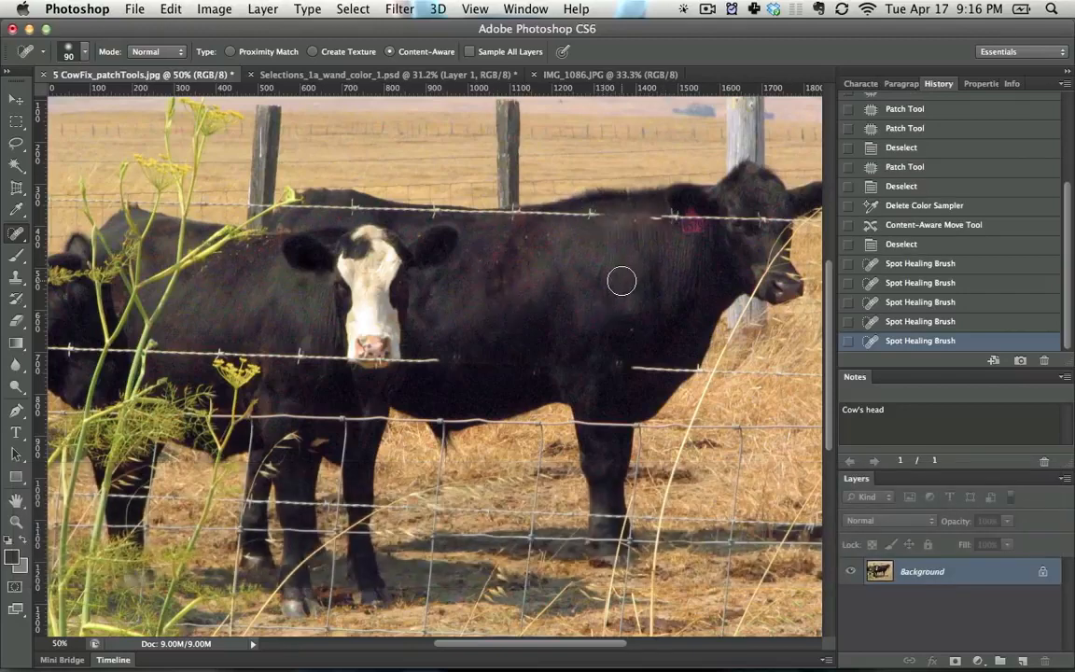
Undo the last spot healing stroke on the upper wire.
key("super+equal")
key("super+equal")
key("space")
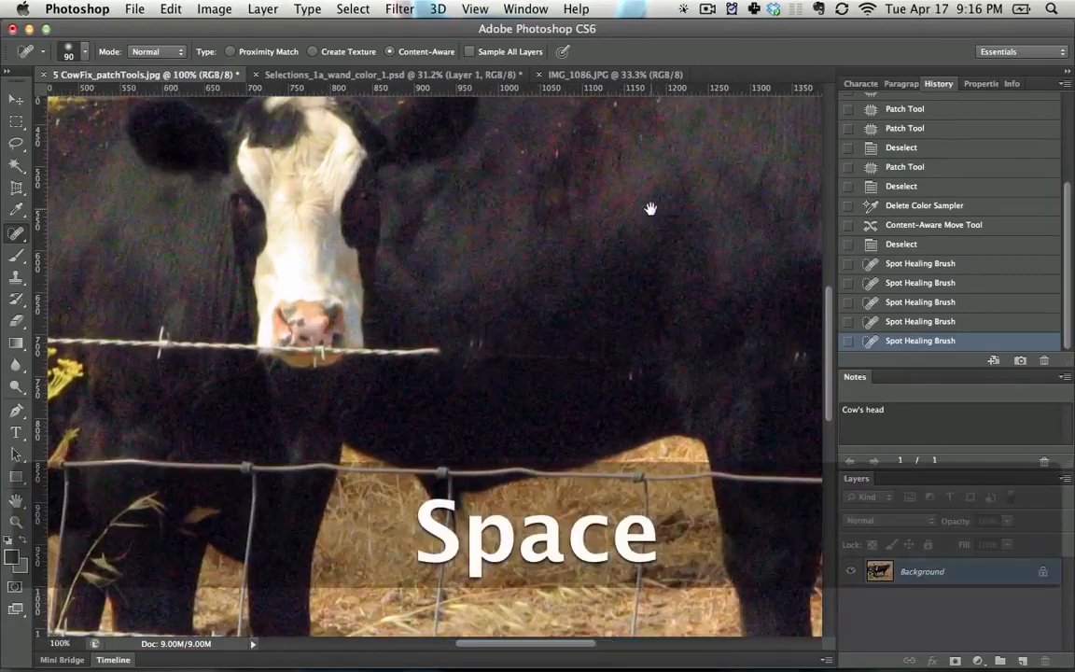
left_click_drag(647, 209, 388, 392)
key("super+z")
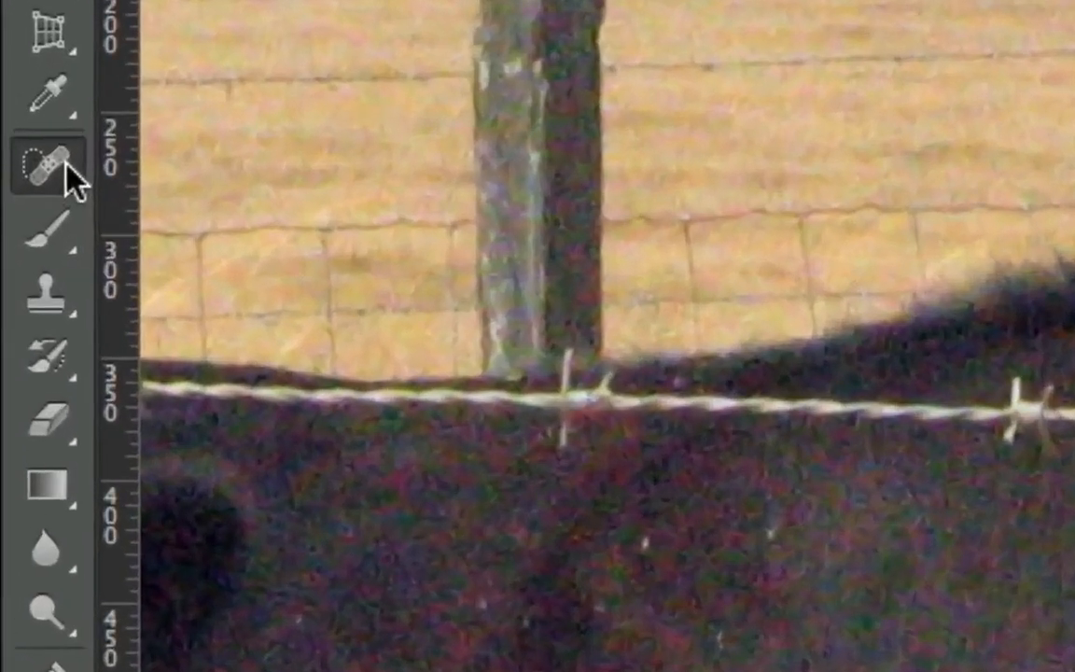
With the Healing Brush, sample clean hide below the upper wire and paint out the wire section between the barbs on the rear cow's back.
left_click(65, 163)
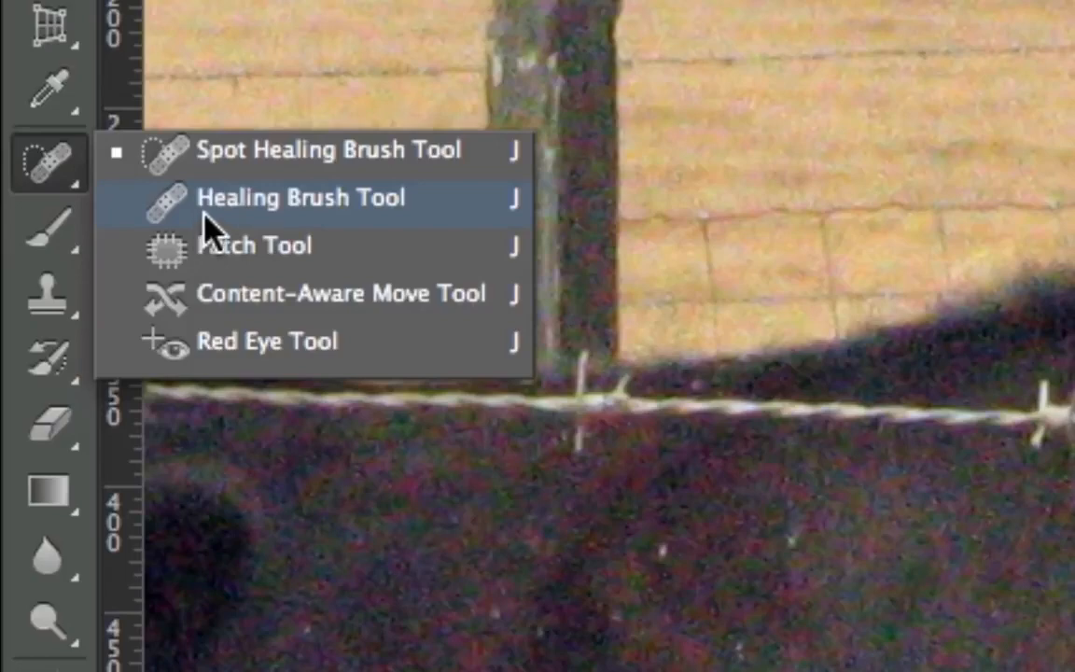
left_click(201, 220)
key("alt")
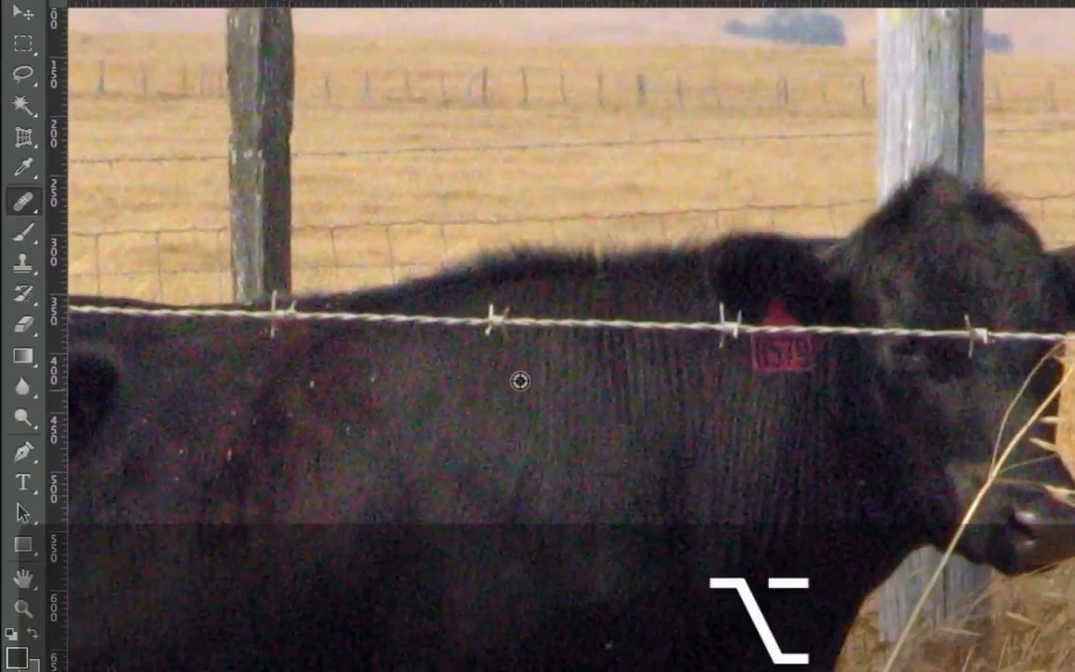
left_click(467, 293)
left_click(933, 230)
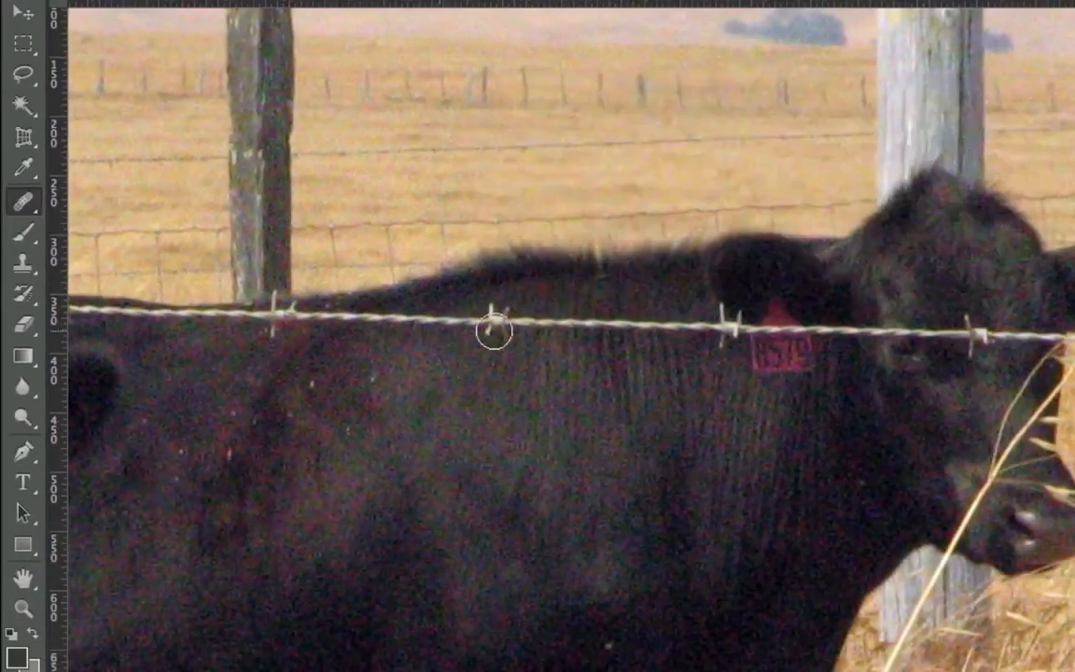
key("alt")
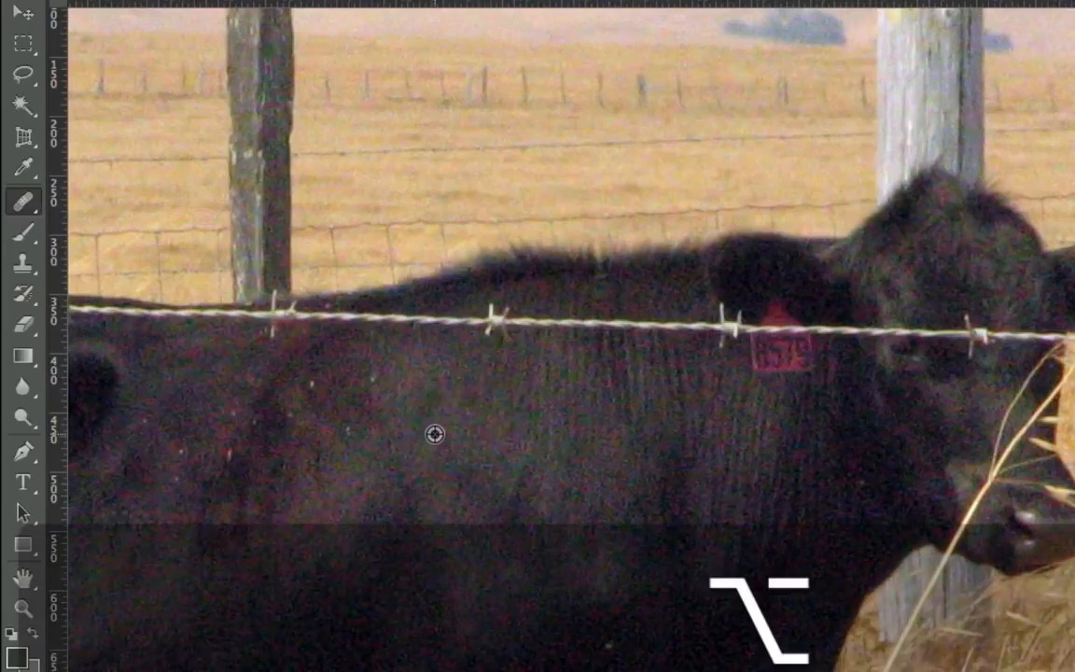
left_click(439, 431, "alt")
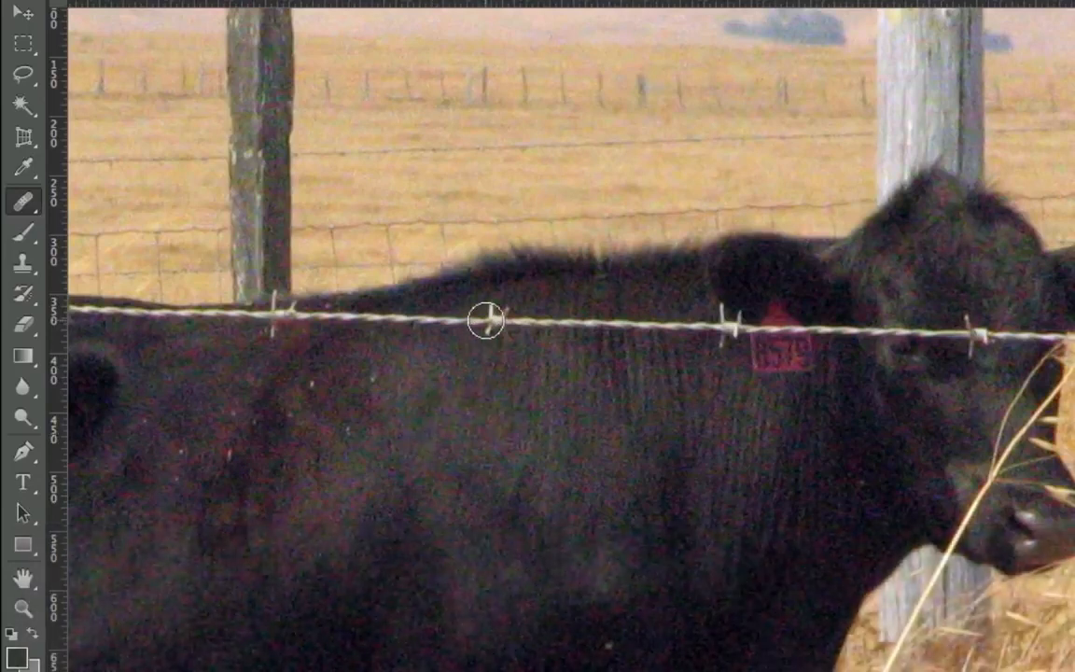
mouse_move(484, 319)
left_mouse_down()
mouse_move(592, 324)
mouse_move(448, 328)
mouse_move(721, 328)
left_mouse_up()
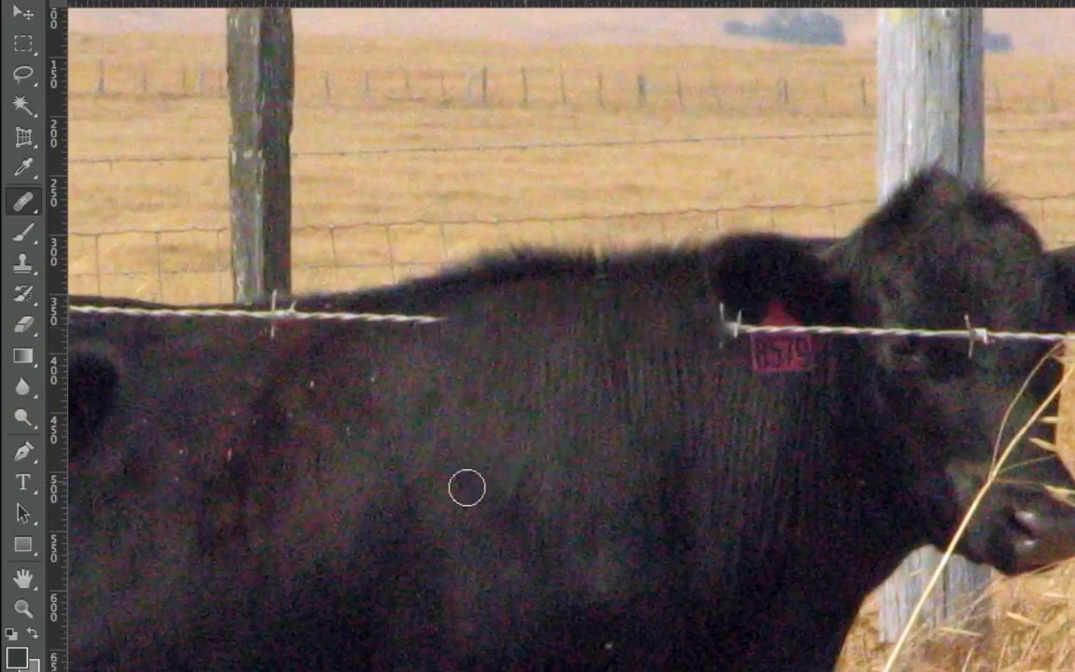
Examine the Healing Brush's size settings and Sample choices, keeping Current & Below selected.
right_click(453, 401)
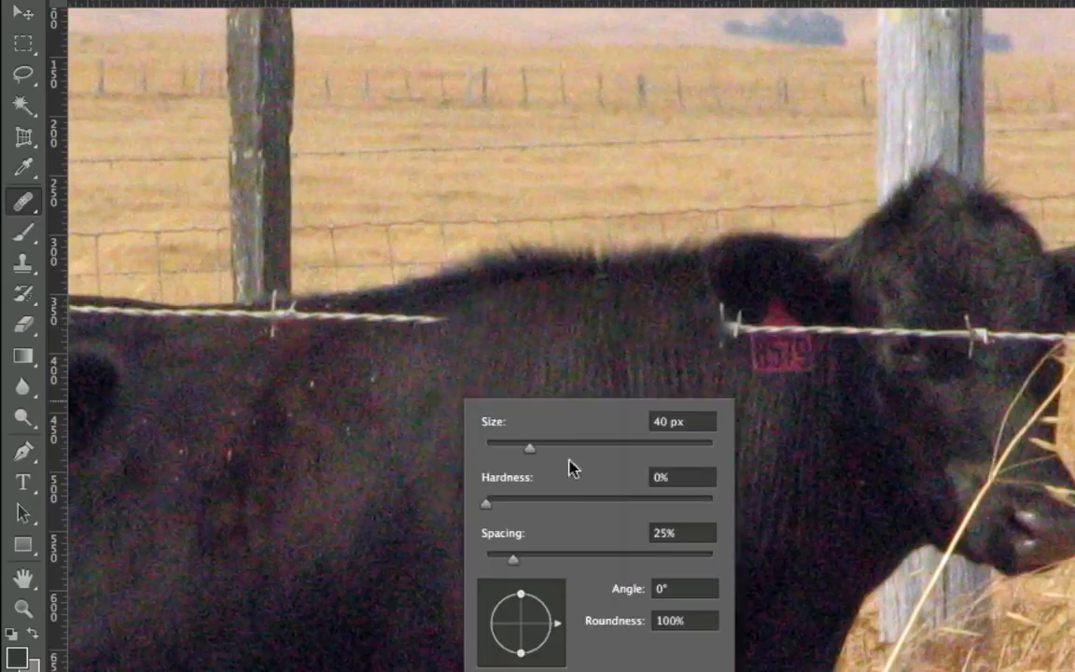
left_click(422, 360)
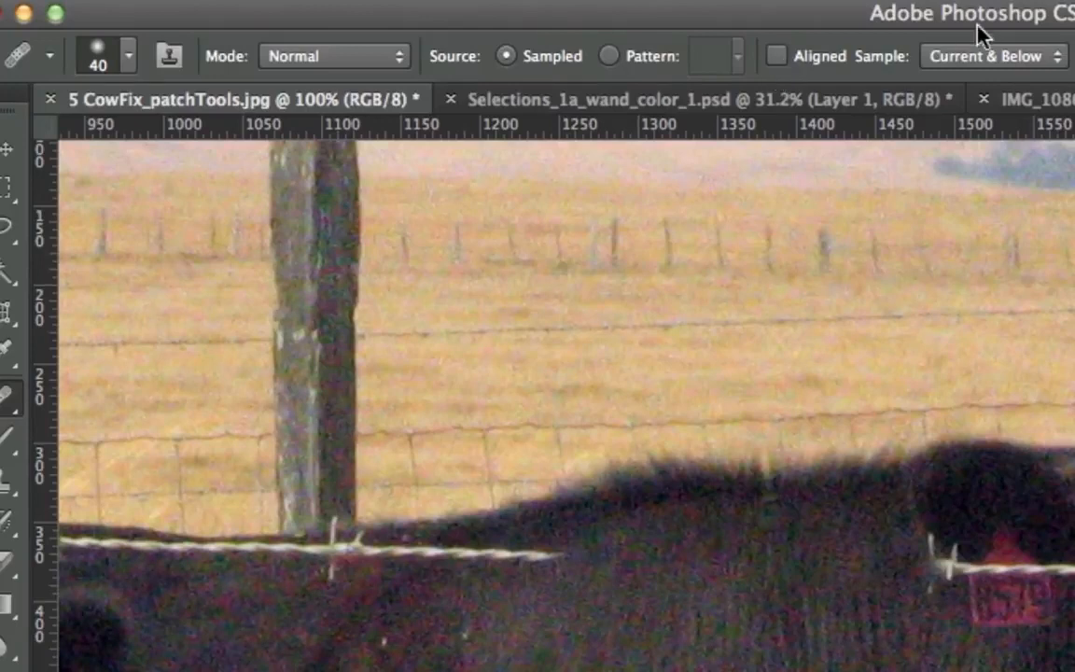
left_click(989, 58)
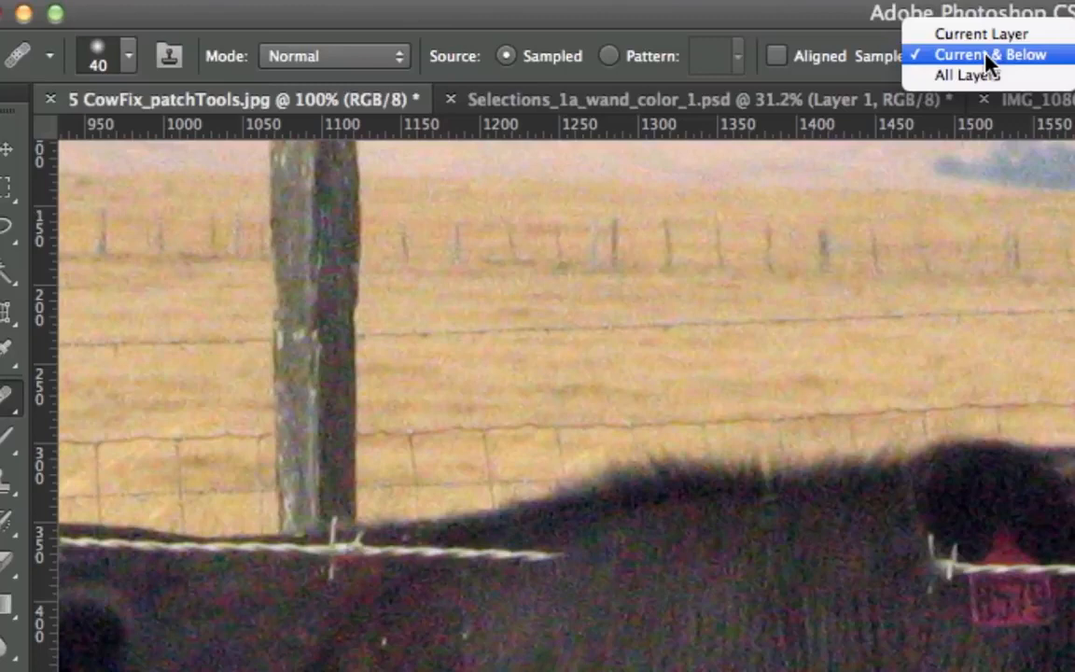
left_click(989, 56)
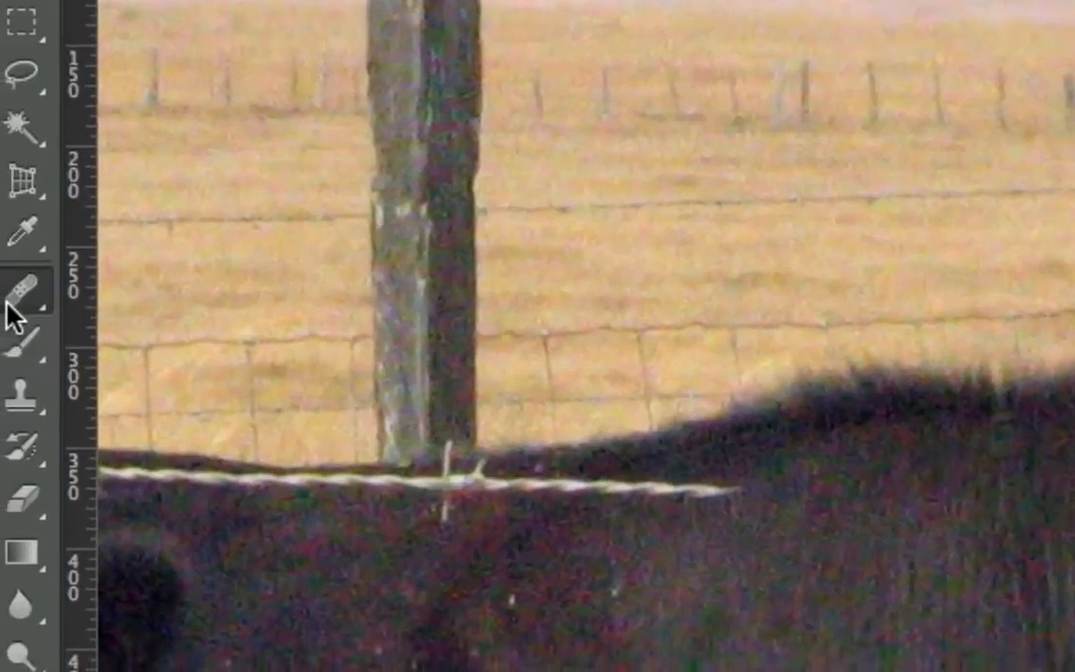
Use the Patch Tool to replace the lower wire section just left of the white-faced cow's muzzle with nearby clean hide, and clear the selection.
right_click(9, 399)
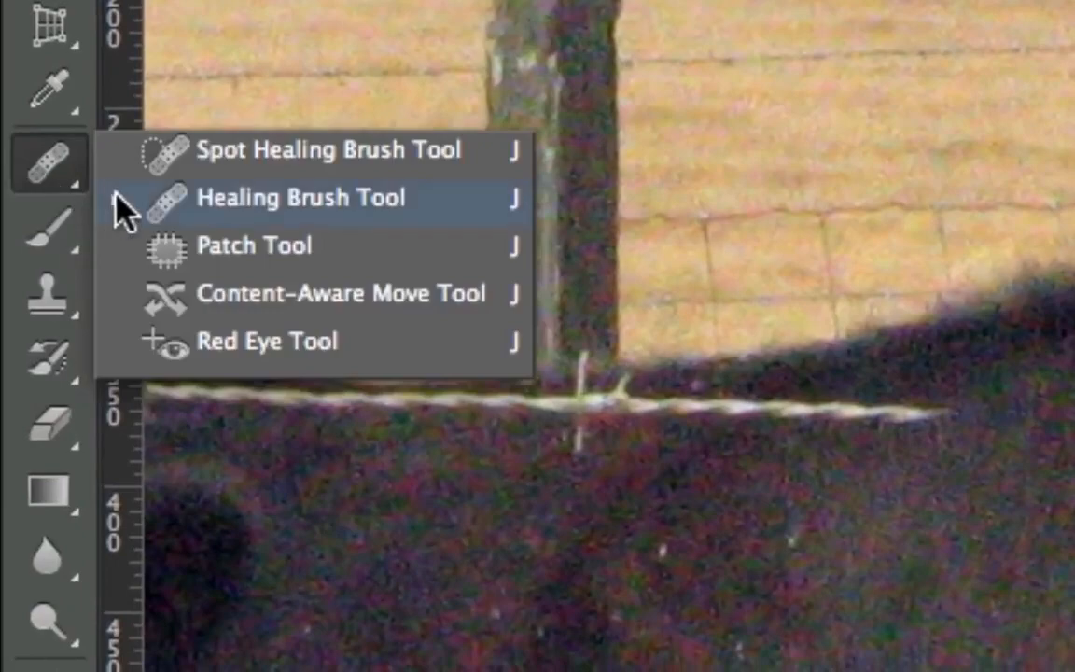
left_click(216, 246)
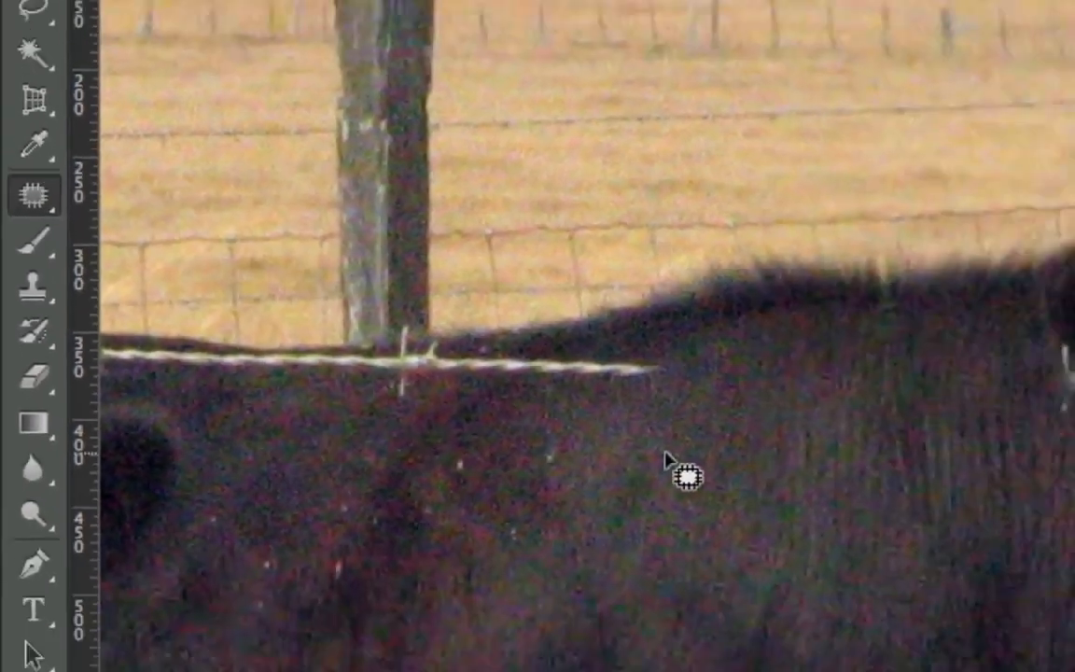
key("super+minus")
key("space")
left_click_drag(395, 415, 560, 308)
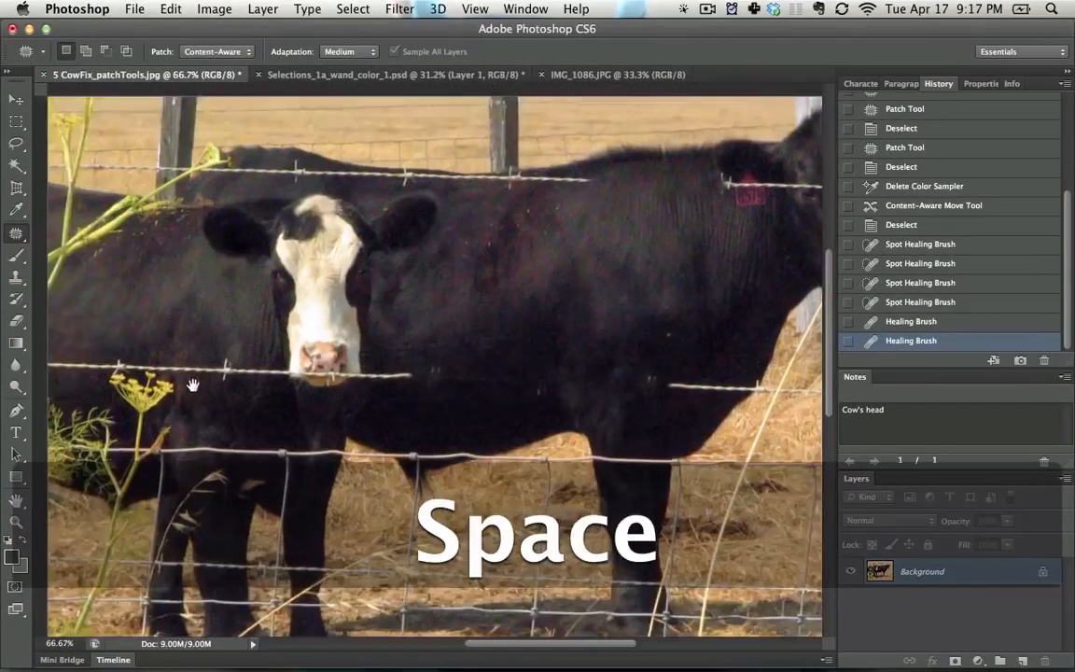
left_click_drag(192, 384, 320, 393)
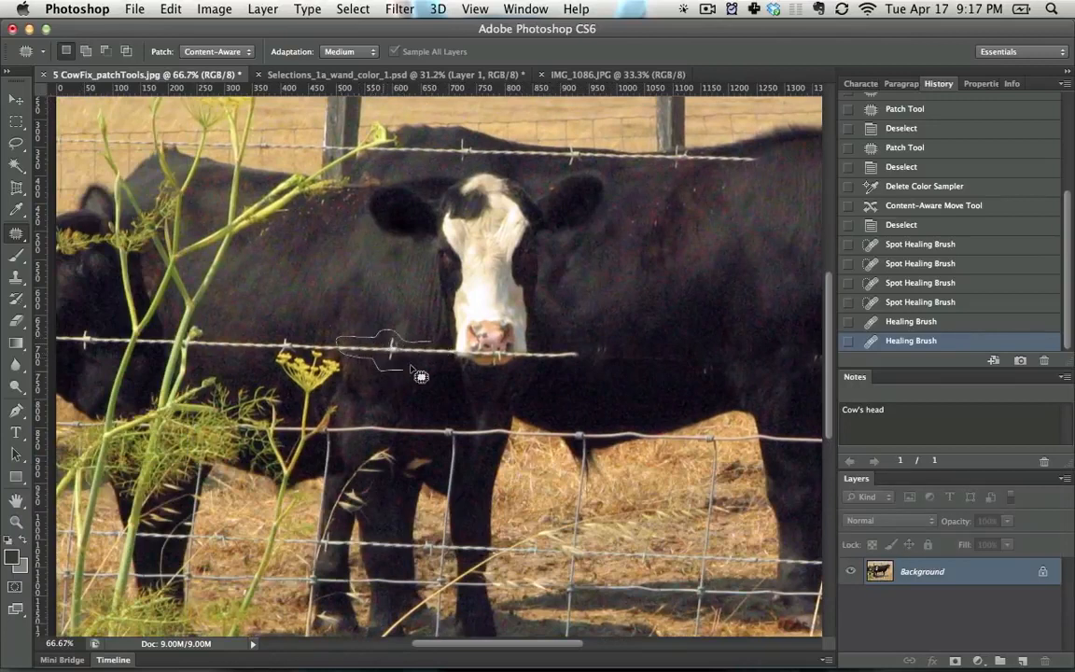
left_click_drag(446, 369, 373, 327)
key("super+d")
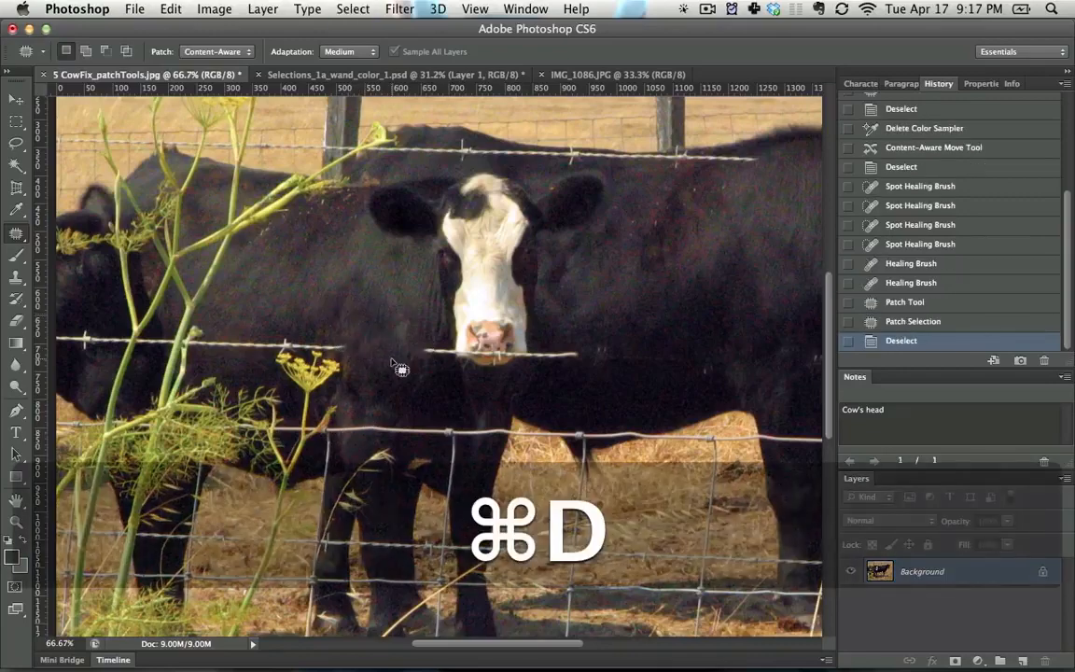
Try to patch the wire across the white-faced cow's muzzle with clean fur from higher on its face, and clear the selection.
key("super+equal")
key("space")
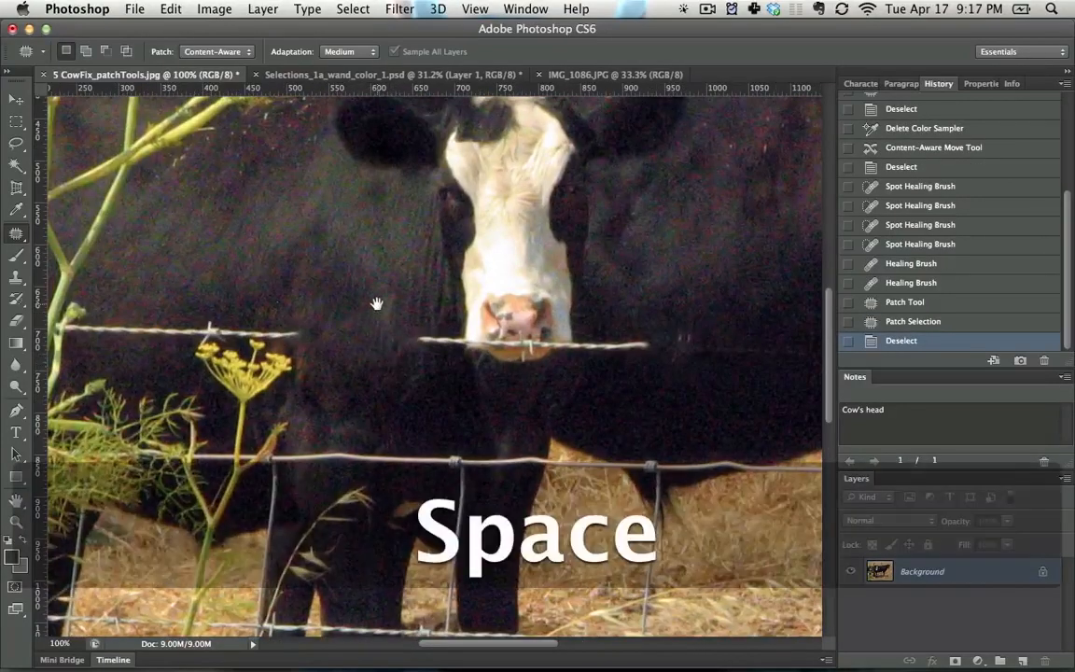
left_click_drag(377, 302, 353, 391)
key("space")
left_click_drag(348, 297, 240, 307)
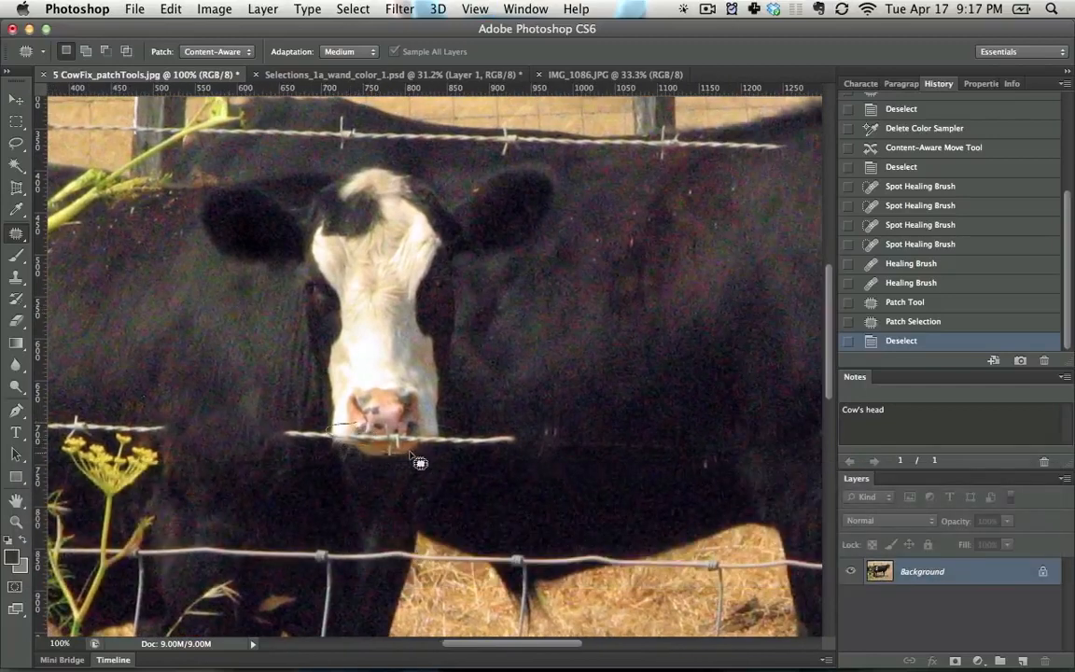
left_click_drag(448, 434, 331, 428)
mouse_move(396, 445)
left_mouse_down()
mouse_move(371, 371)
mouse_move(377, 379)
left_mouse_up()
key("super+z")
key("super+d")
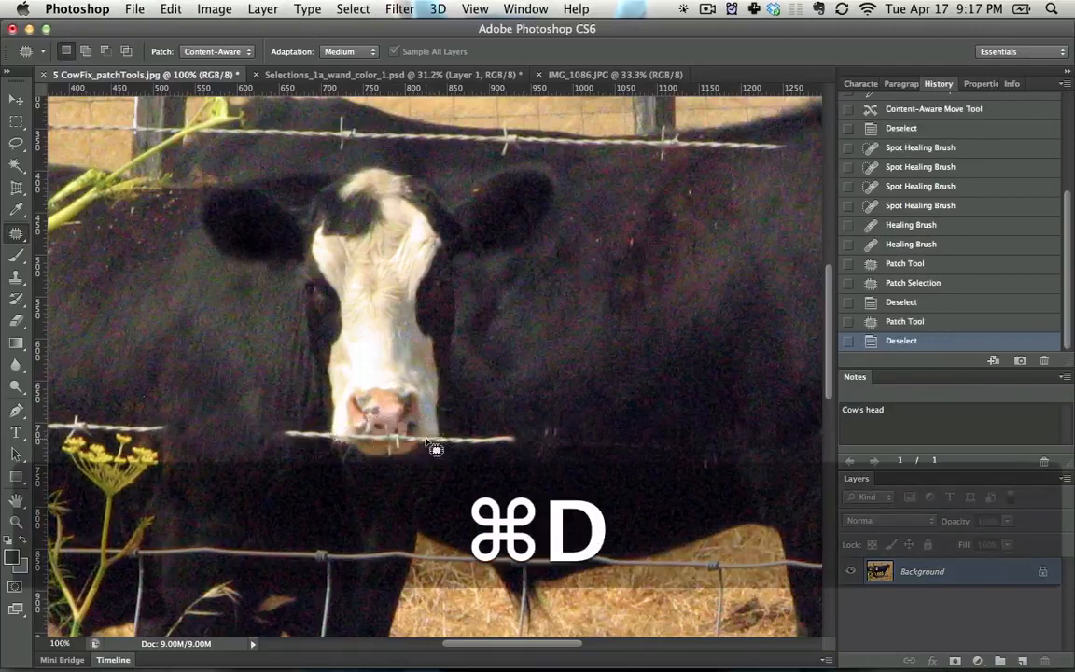
Switch from the Patch Tool to the Content-Aware Move Tool.
left_click(18, 232)
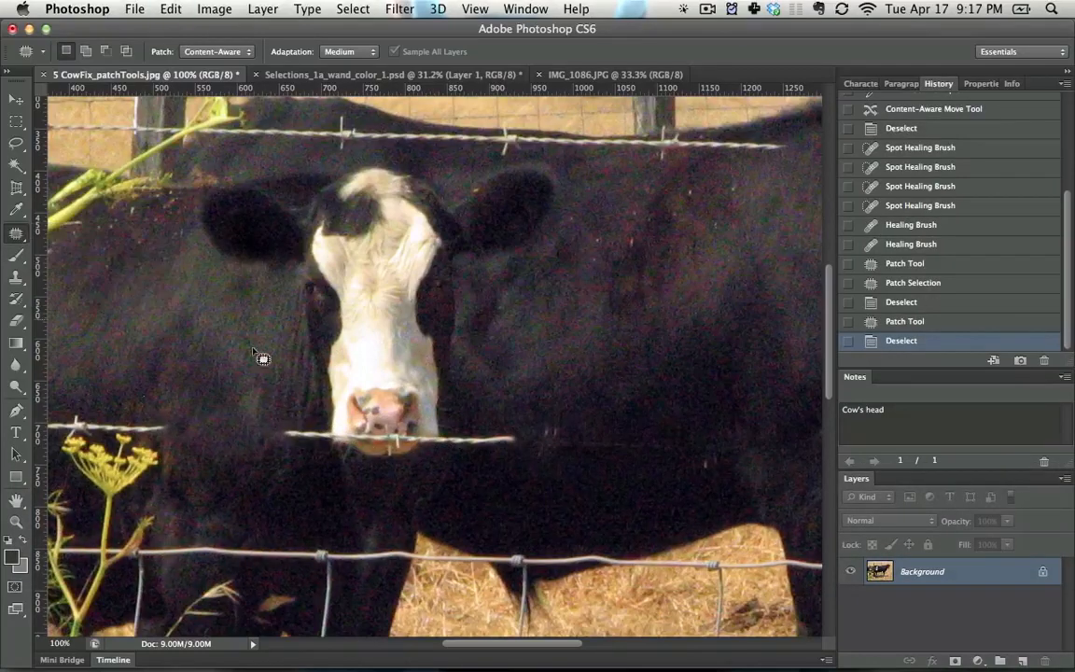
right_click(347, 381)
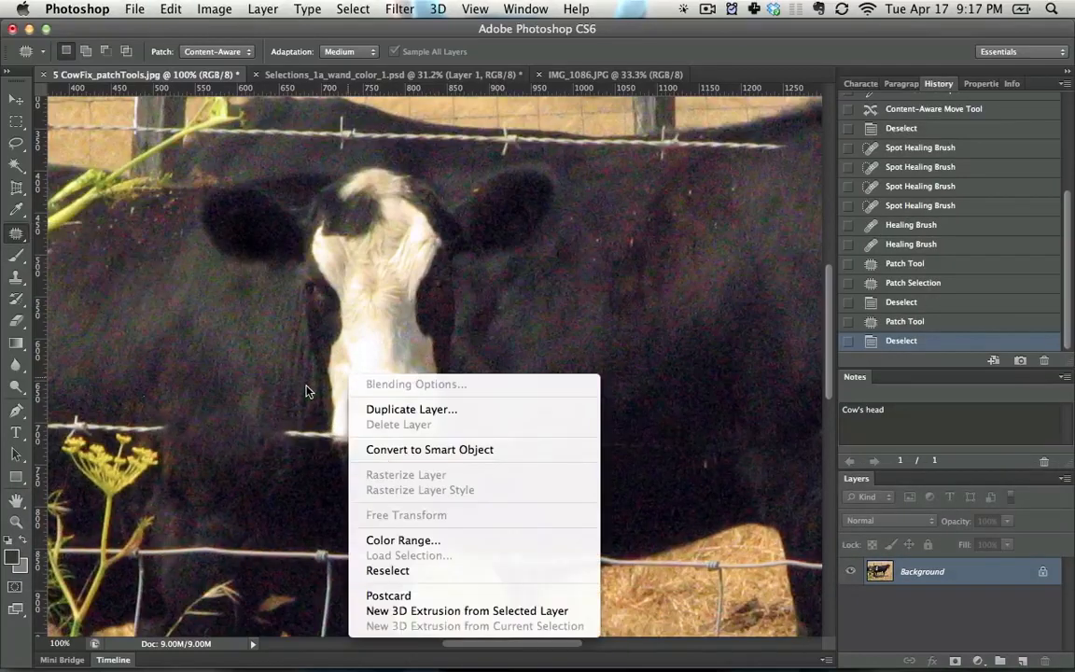
left_click(307, 391)
left_click(18, 235)
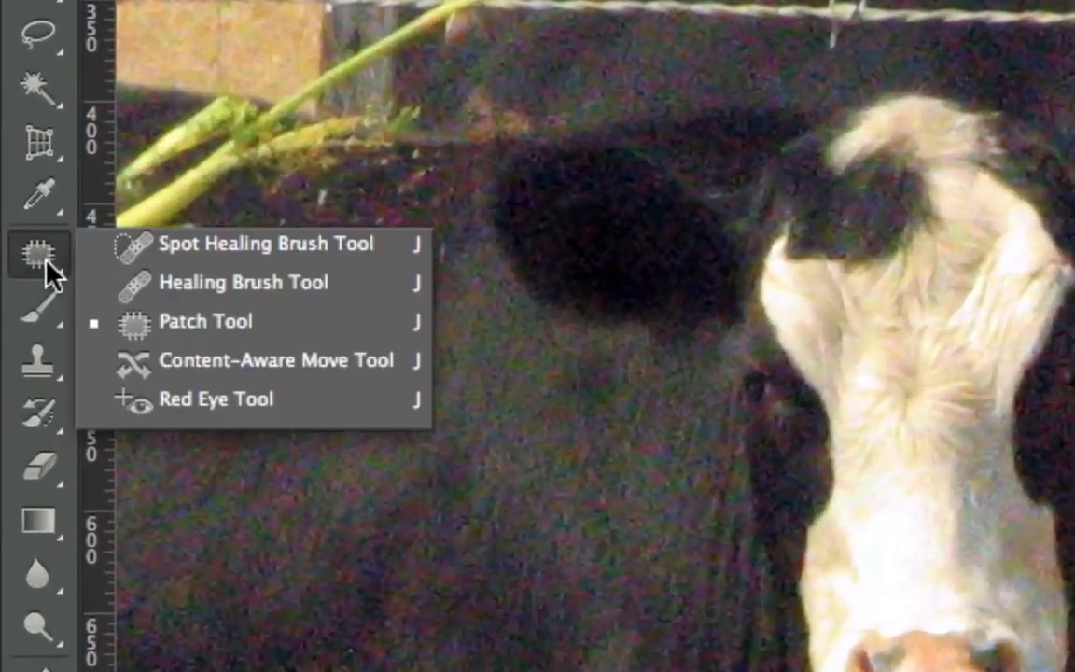
left_click(191, 383)
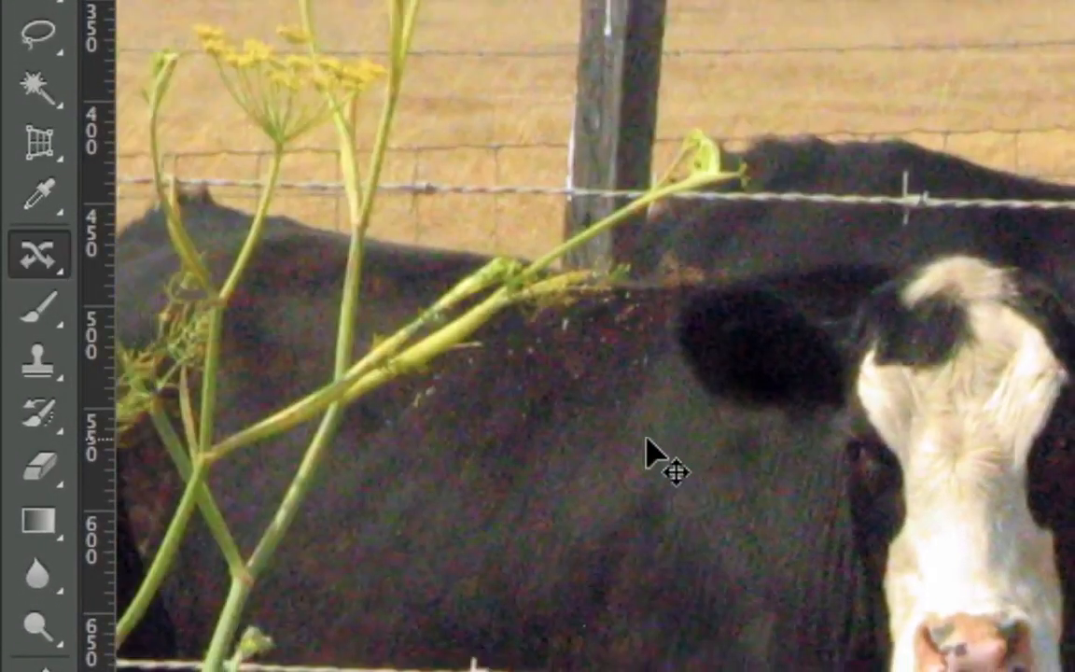
left_click(44, 264)
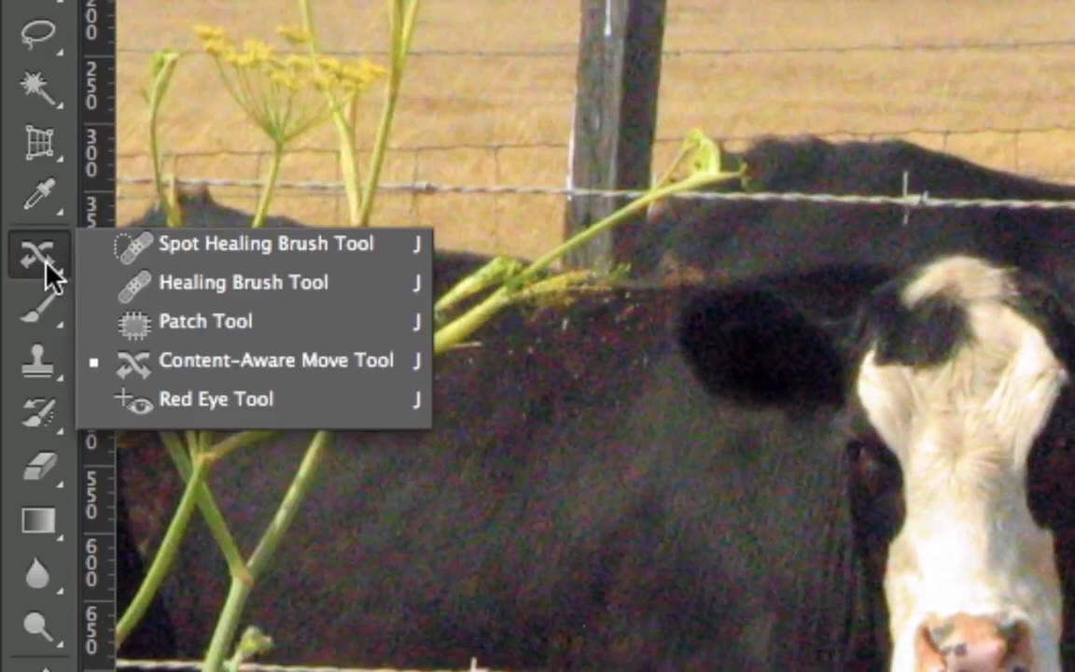
left_click(164, 384)
Keep the Content-Aware Move mode on Move and outline the head of the black cow in front of the pale fence post.
left_click_drag(1072, 509, 454, 545)
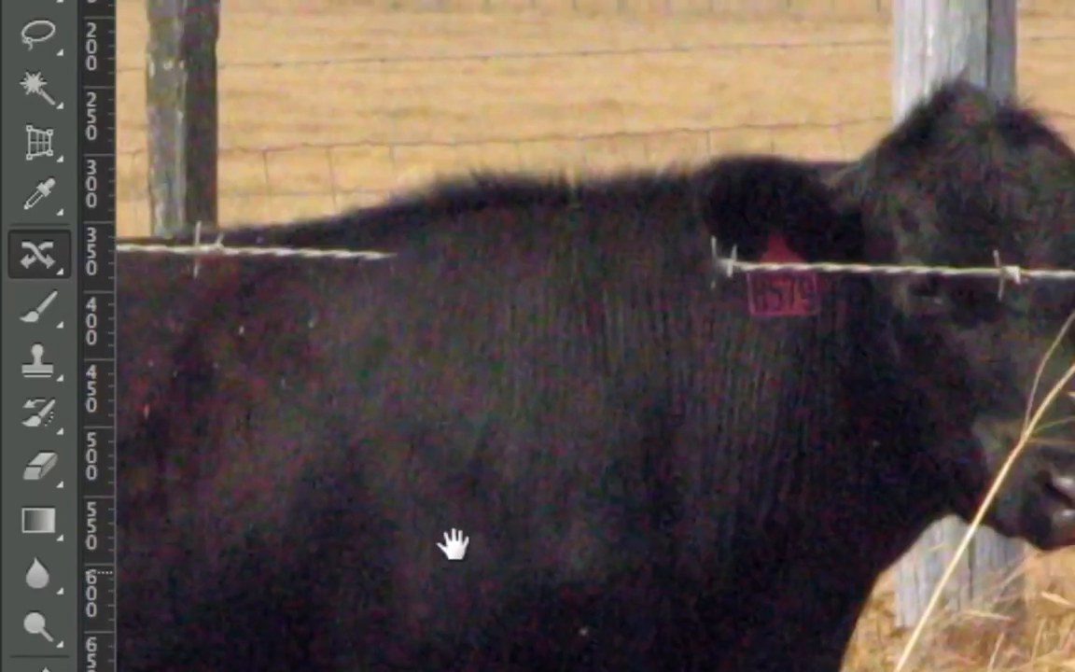
key("ctrl+minus")
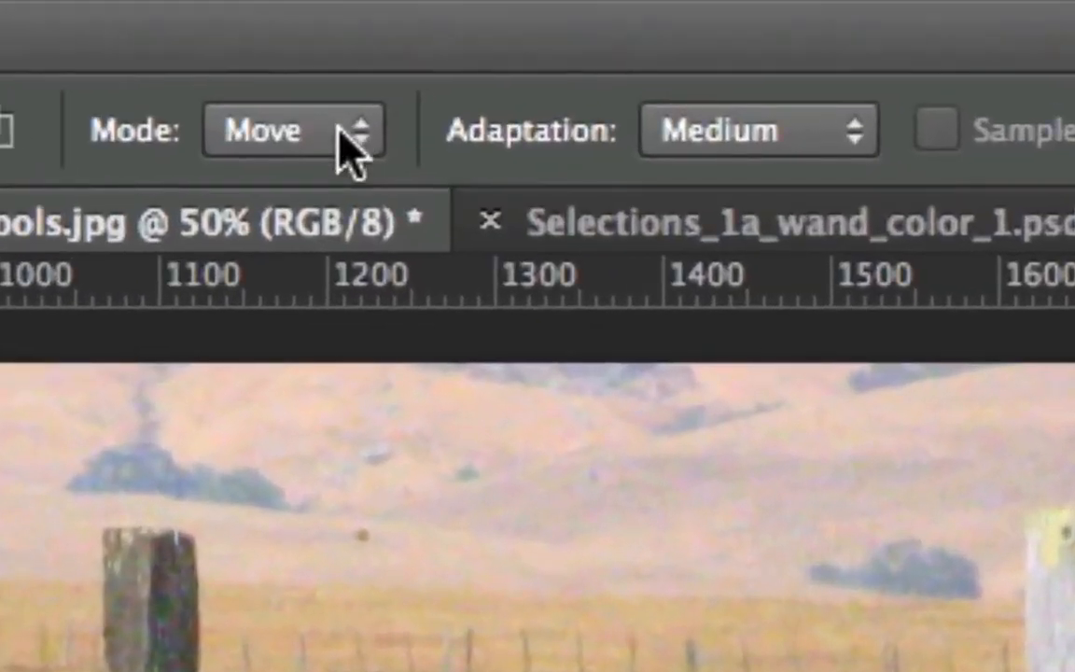
left_click(344, 147)
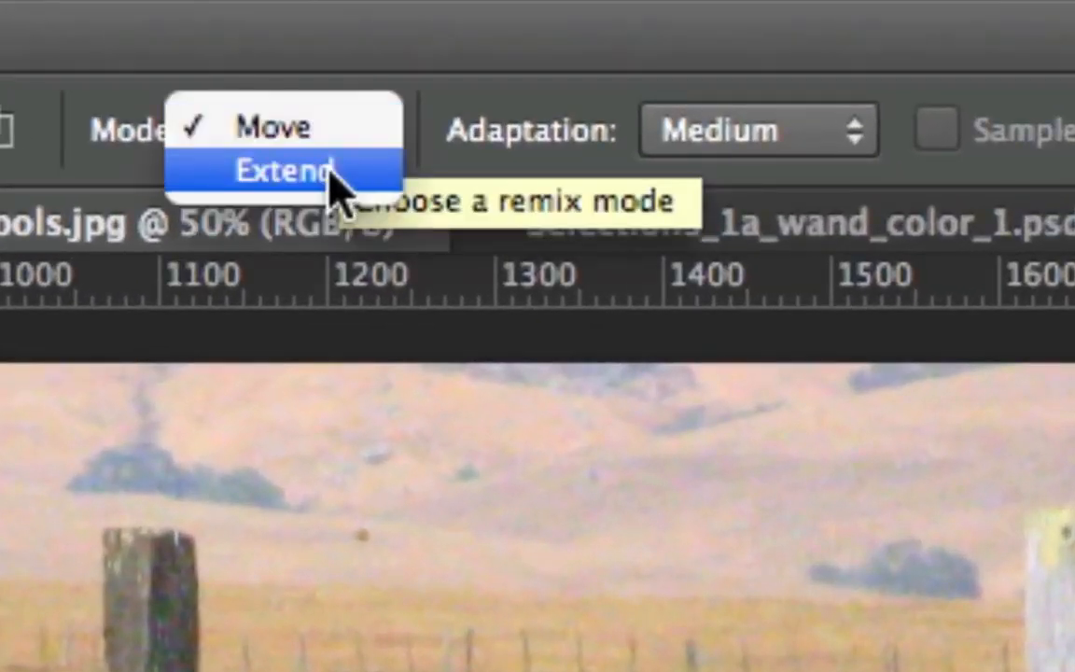
left_click(331, 142)
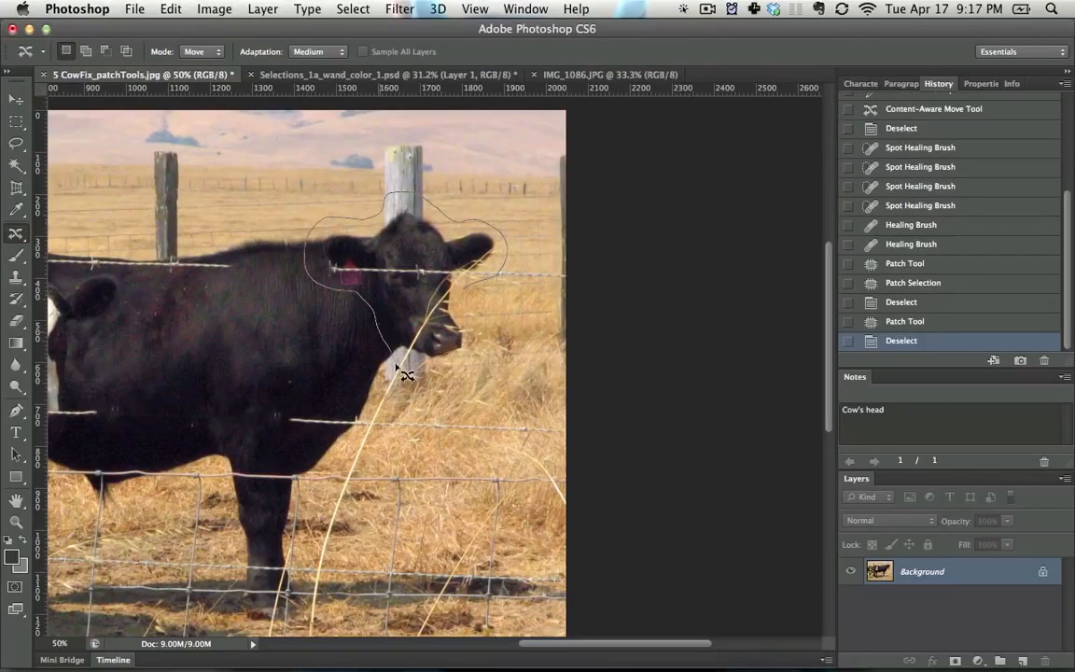
left_click_drag(475, 310, 466, 318)
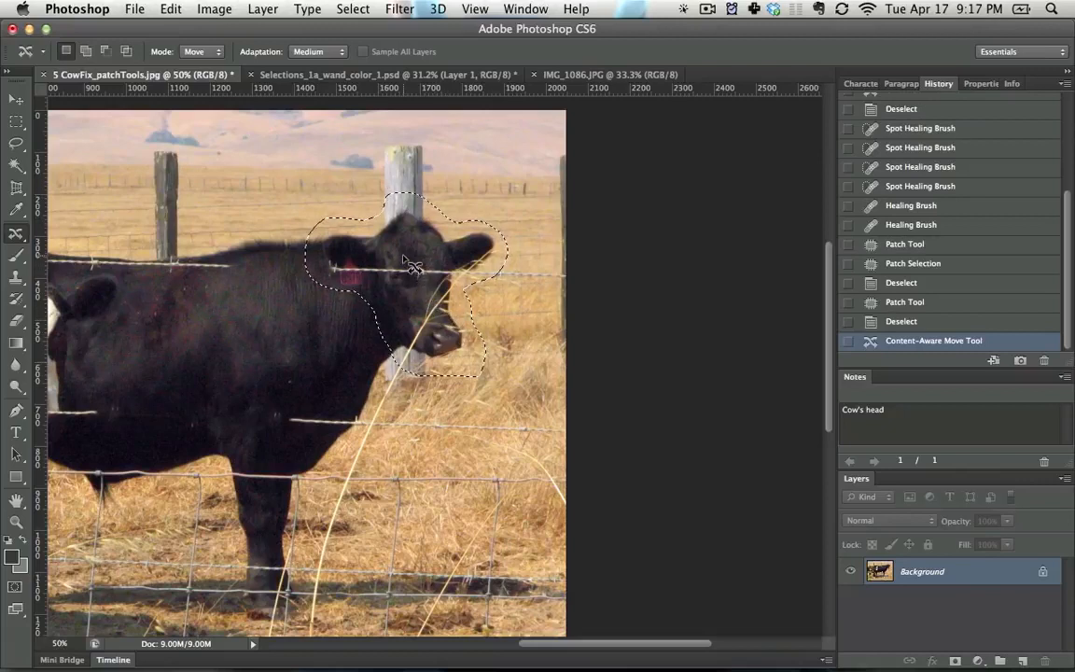
Try relocating the outlined cow's head down onto the grass beside its front leg, and undo the move.
mouse_move(378, 224)
left_mouse_down()
mouse_move(434, 429)
mouse_move(443, 519)
mouse_move(443, 509)
left_mouse_up()
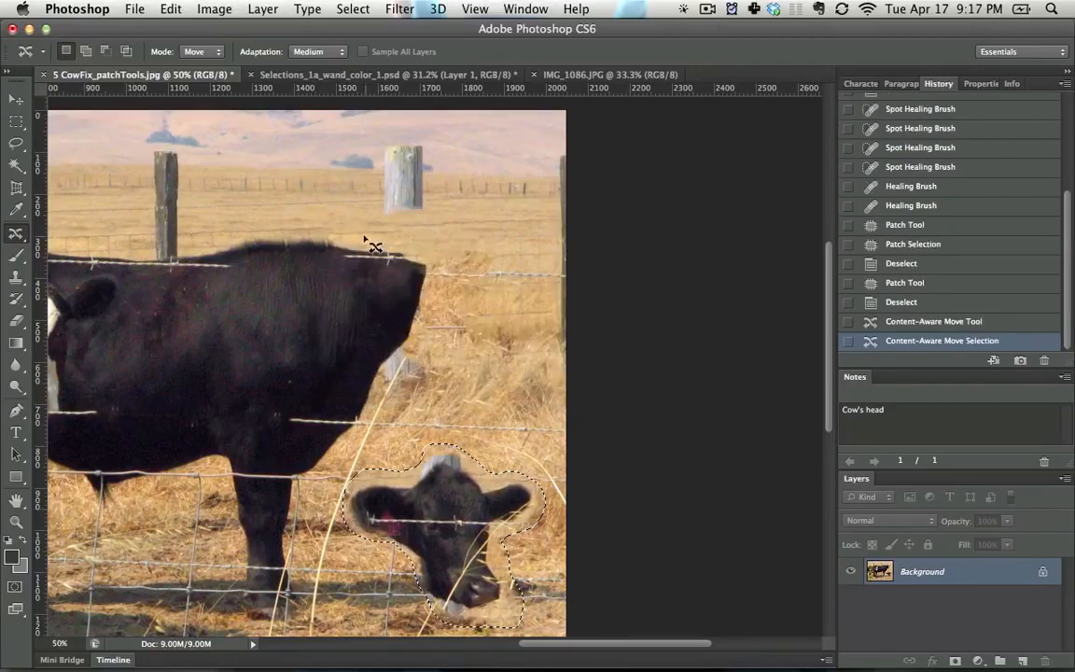
key("super+d")
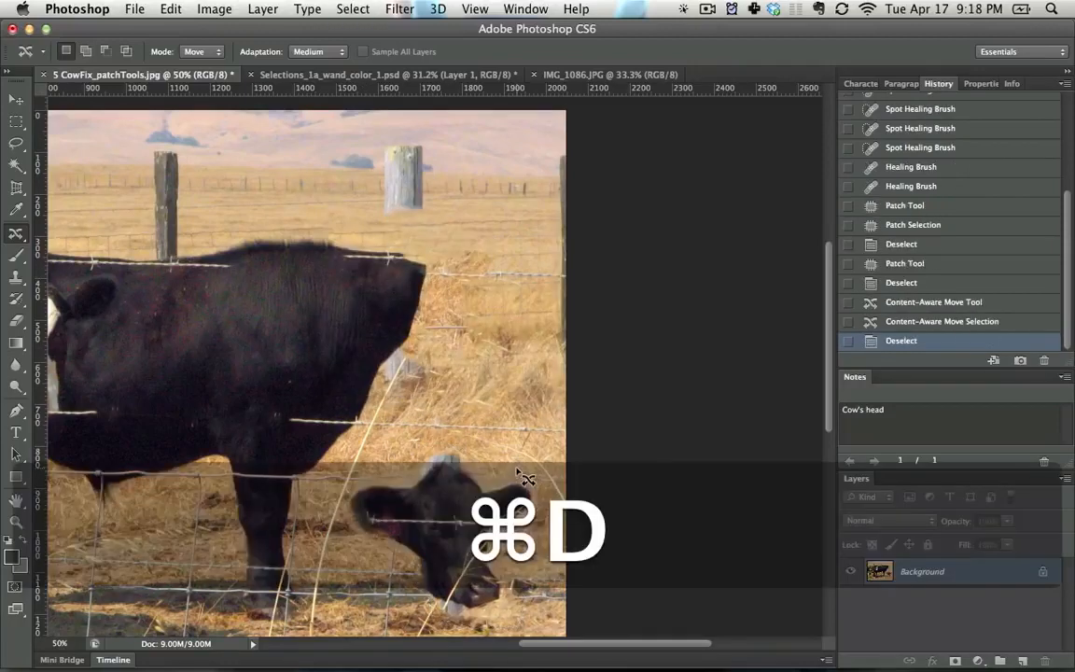
key("alt+super+z")
key("alt+super+z")
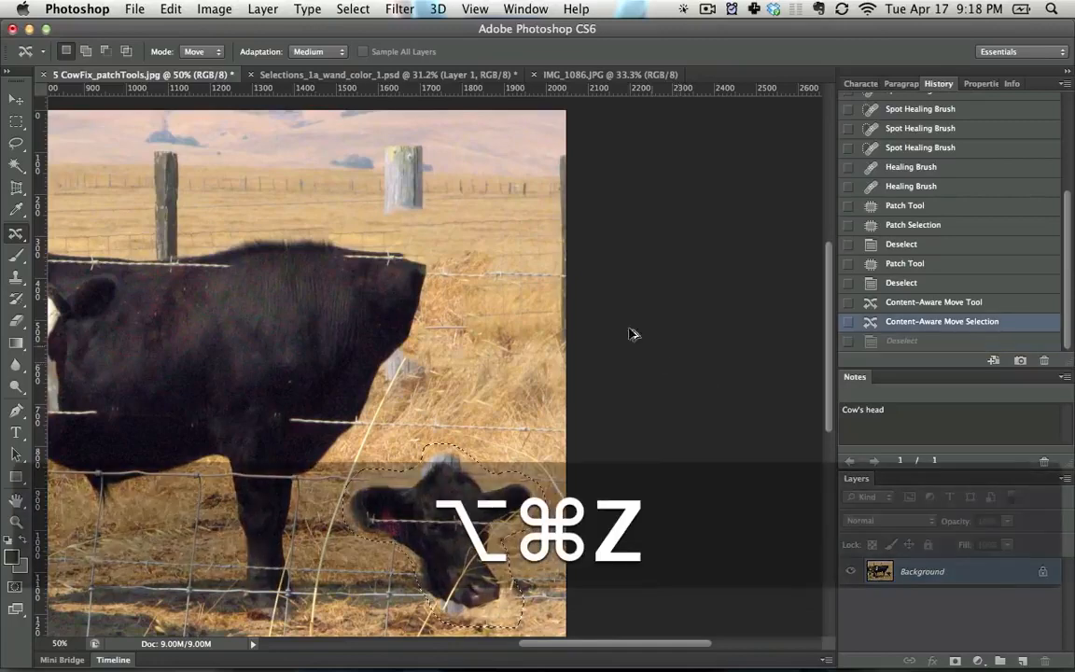
Set the mode to Extend, shift the selected cow's head slightly left to shorten the neck, and clear the selection.
left_click(205, 51)
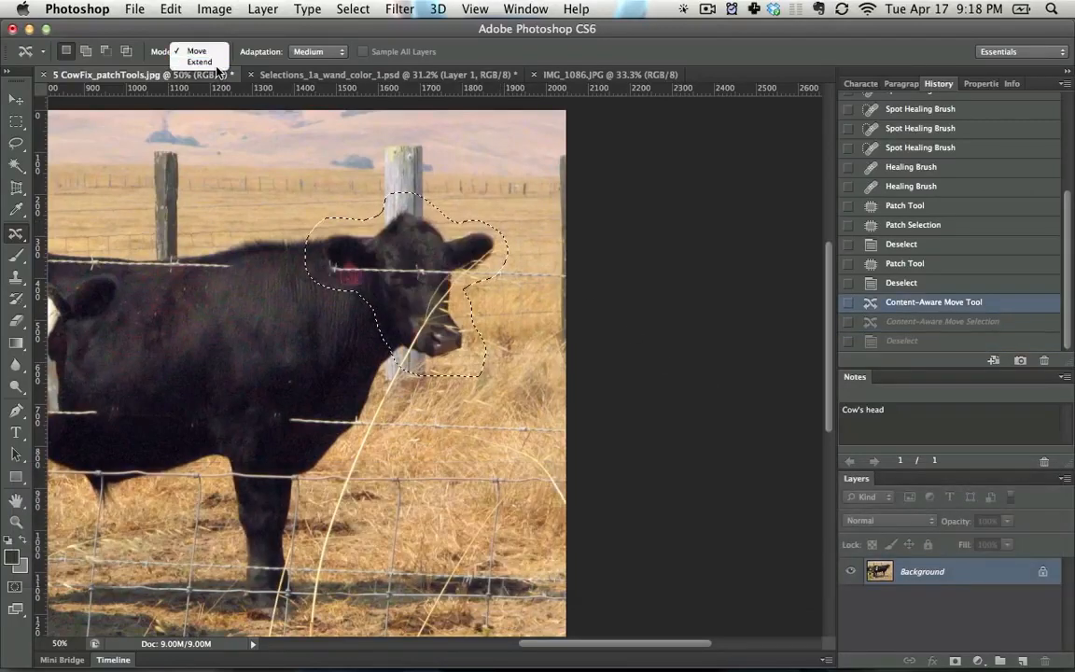
left_click(186, 61)
left_click_drag(417, 266, 389, 270)
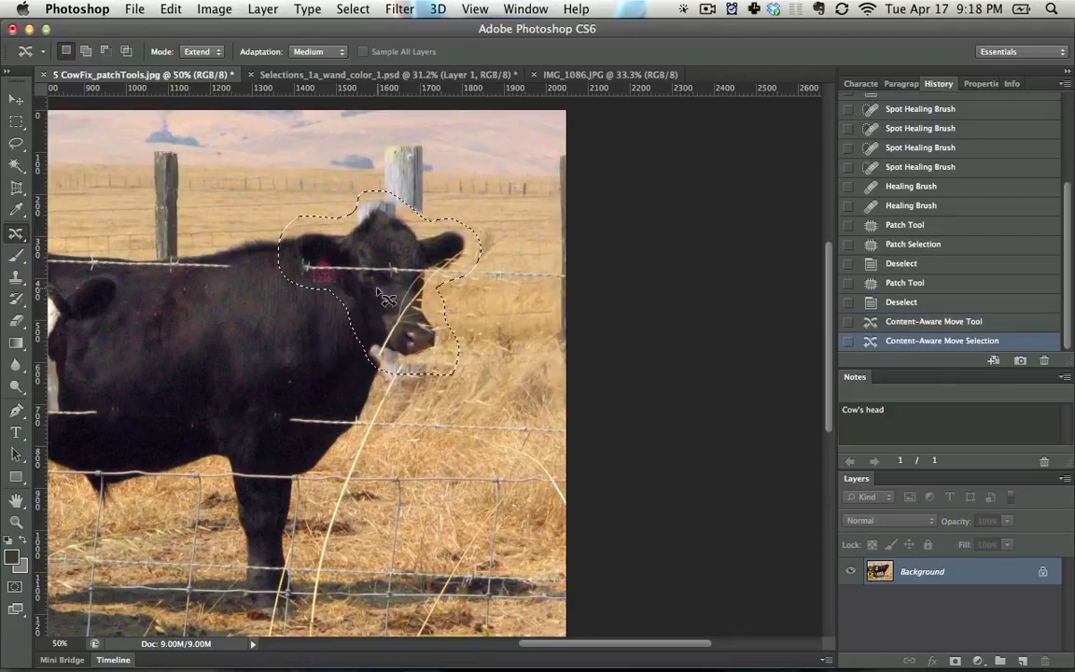
key("super+d")
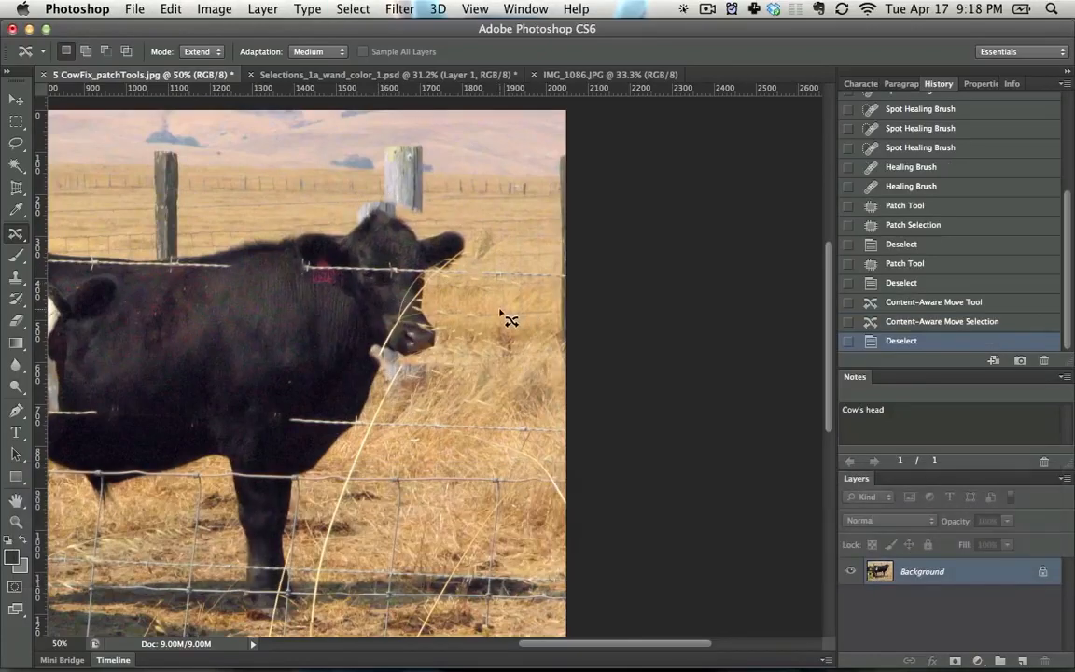
Toggle the shortened neck edit off and on to compare the cow before and after.
key("alt+super+z")
key("alt+super+z")
key("alt+super+z")
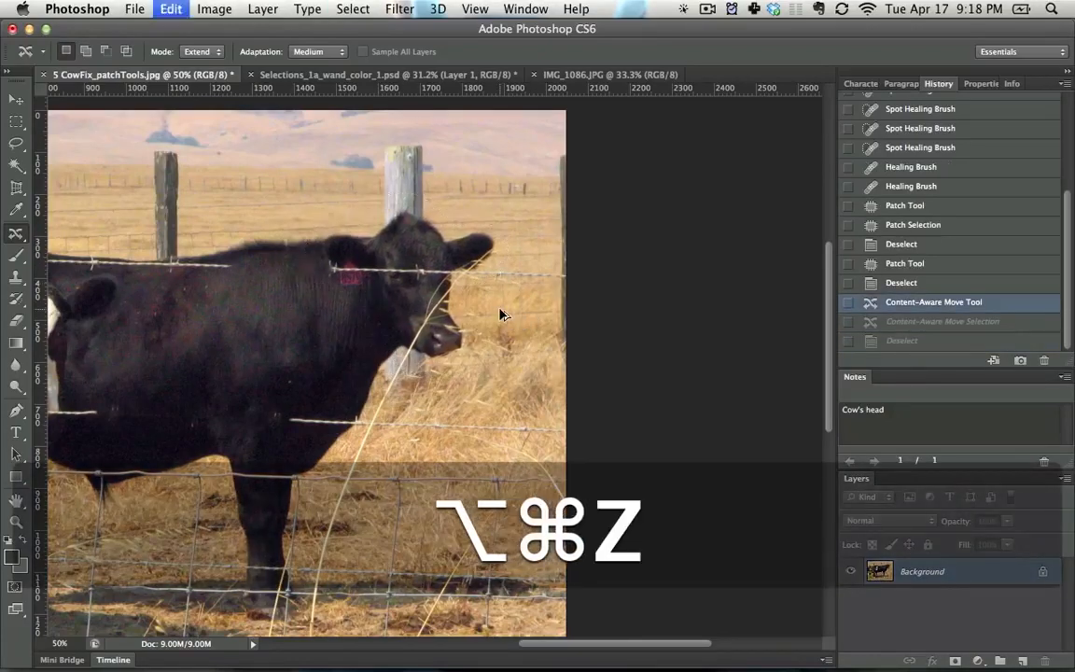
key("super+z")
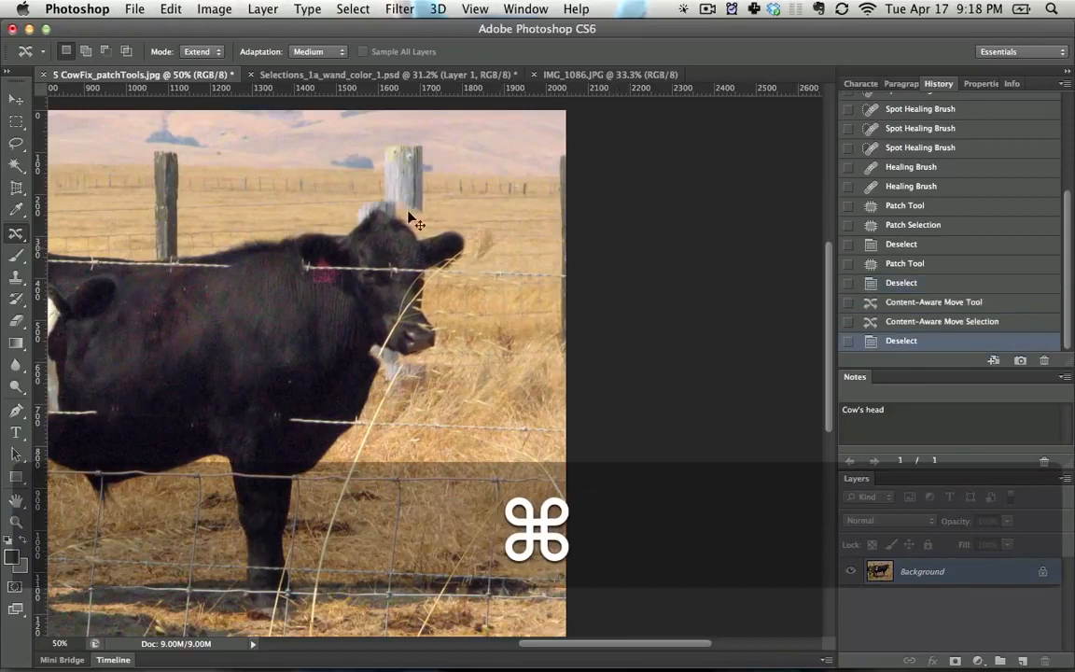
key("super+z")
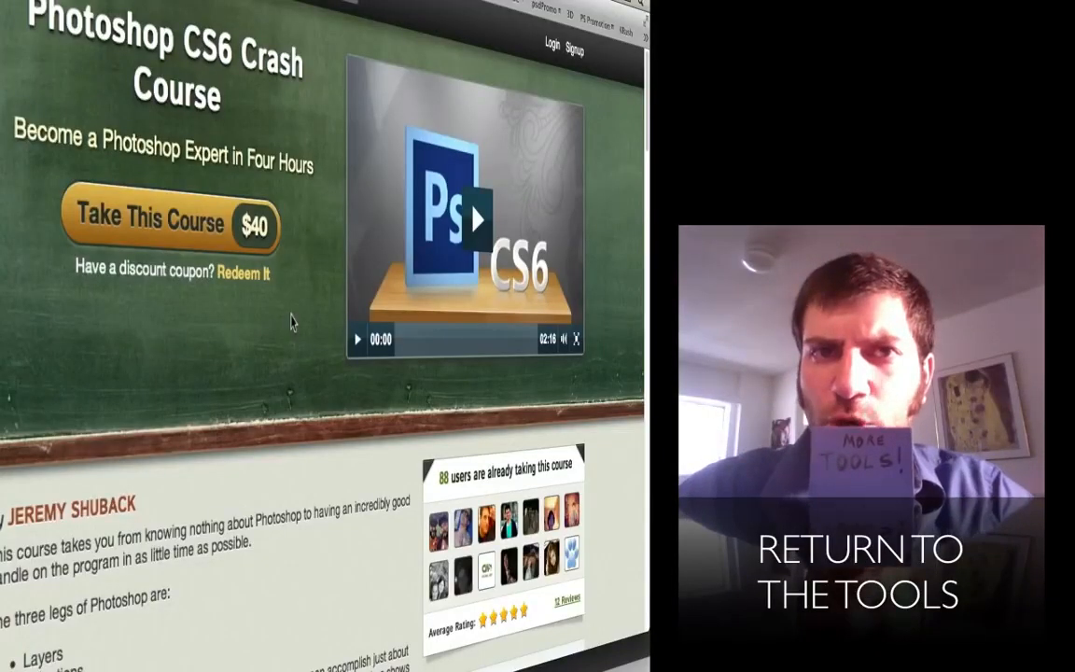
scroll(292, 322, "down", 6)
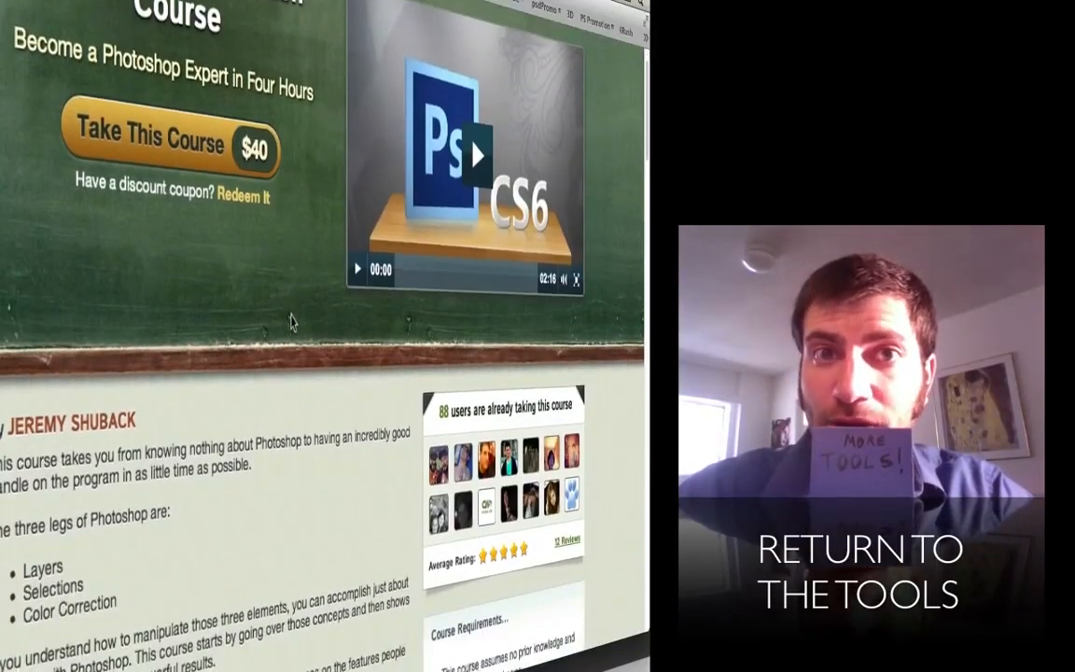
scroll(291, 322, "down", 5)
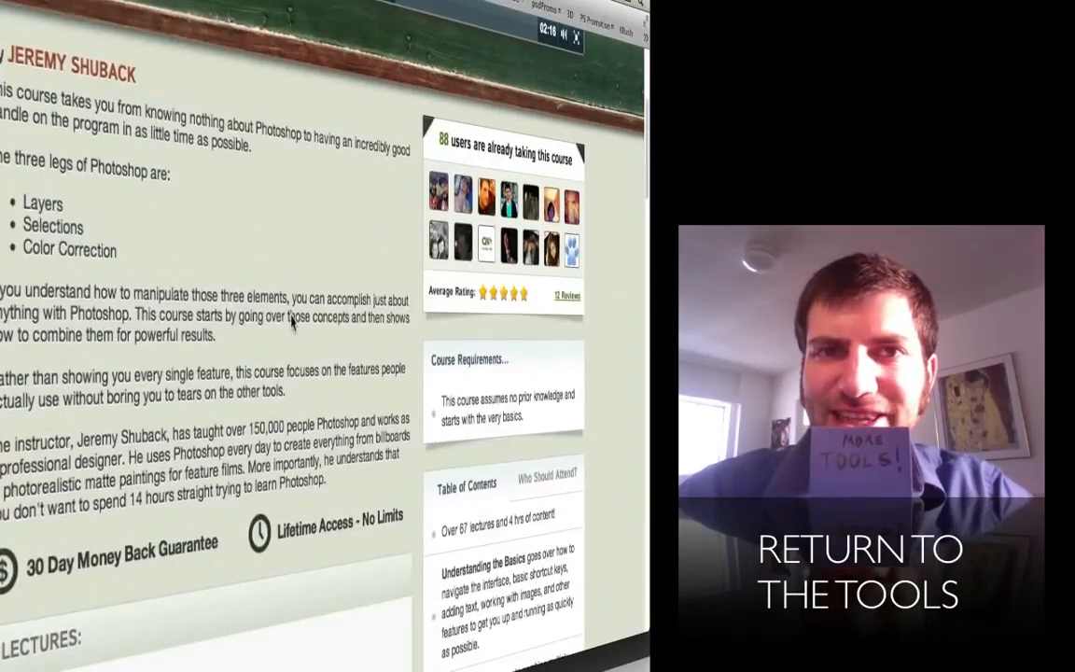